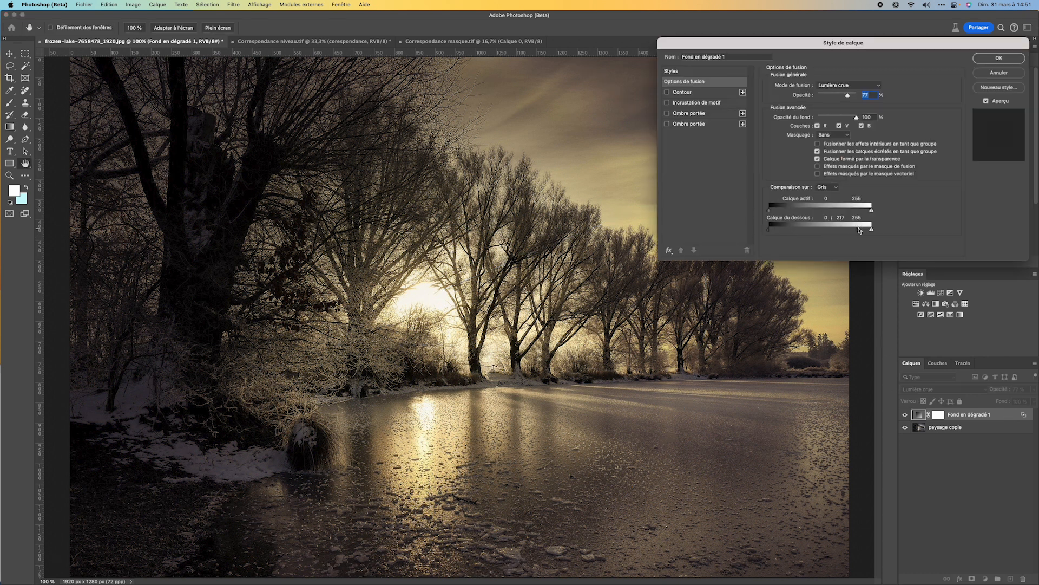
Step: Adjust the split shadow threshold for the underlying layer in the gradient fill's Blend If options and apply it
{"action": "left_click_drag", "start_coordinate": [858, 230], "coordinate": [769, 233]}
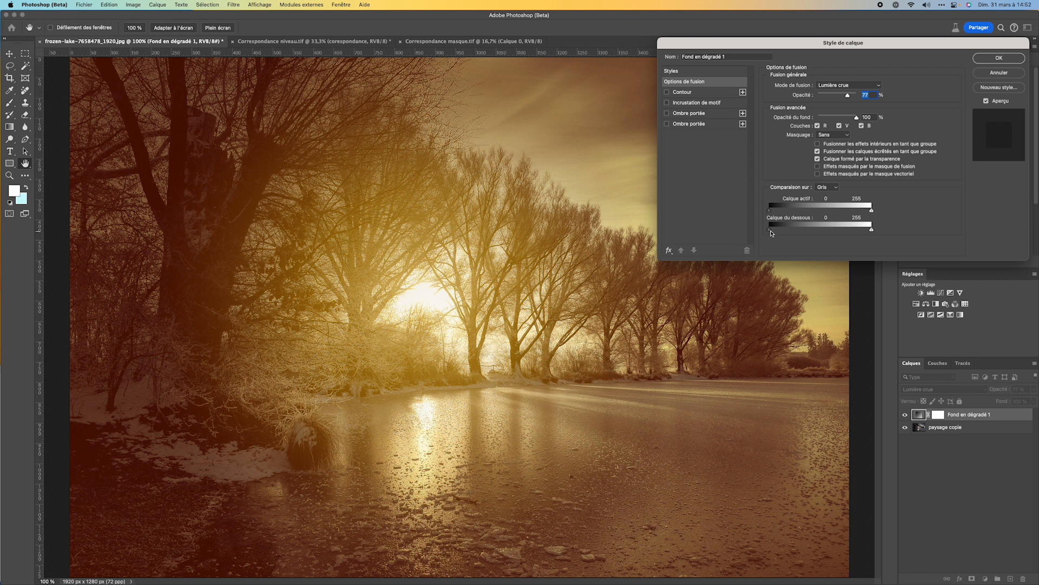
{"action": "left_click_drag", "start_coordinate": [772, 233], "coordinate": [818, 231]}
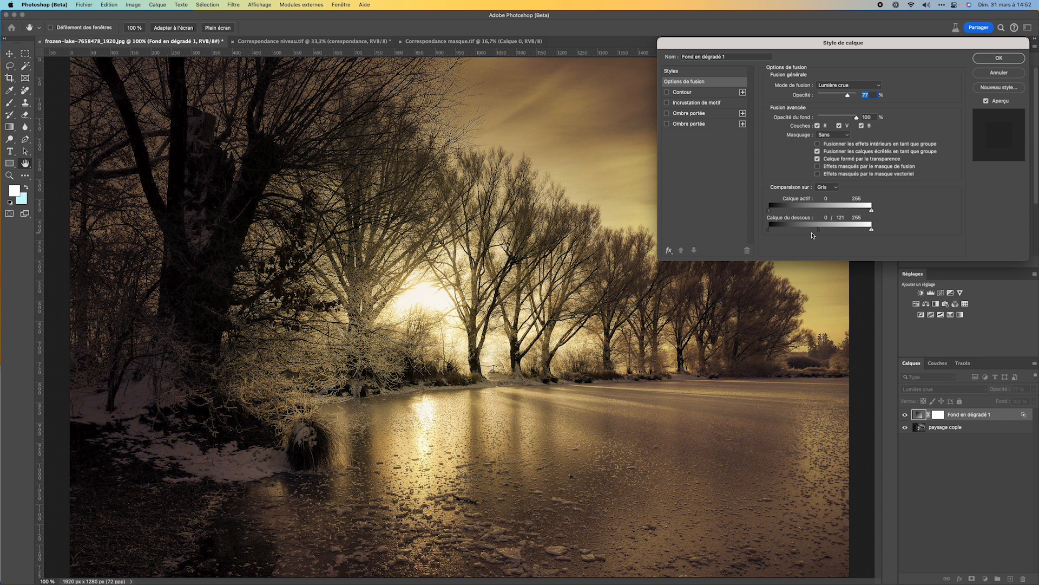
{"action": "left_click_drag", "start_coordinate": [820, 231], "coordinate": [837, 228]}
{"action": "left_click", "coordinate": [993, 59]}
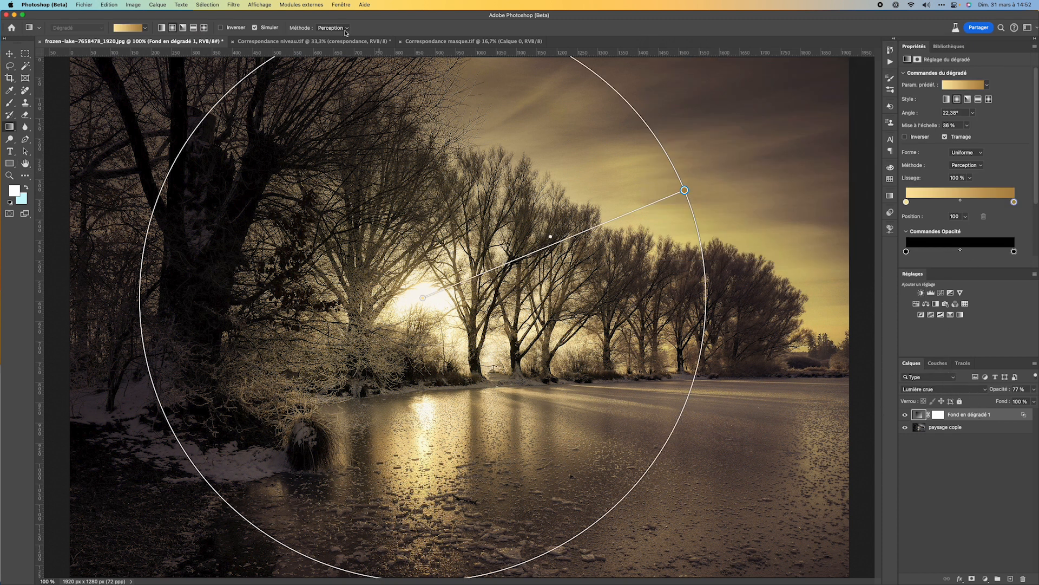
Step: In Correspondance niveau.tif, add a Levels adjustment layer with input levels 7, 1,96 and 220
{"action": "left_click", "coordinate": [317, 41]}
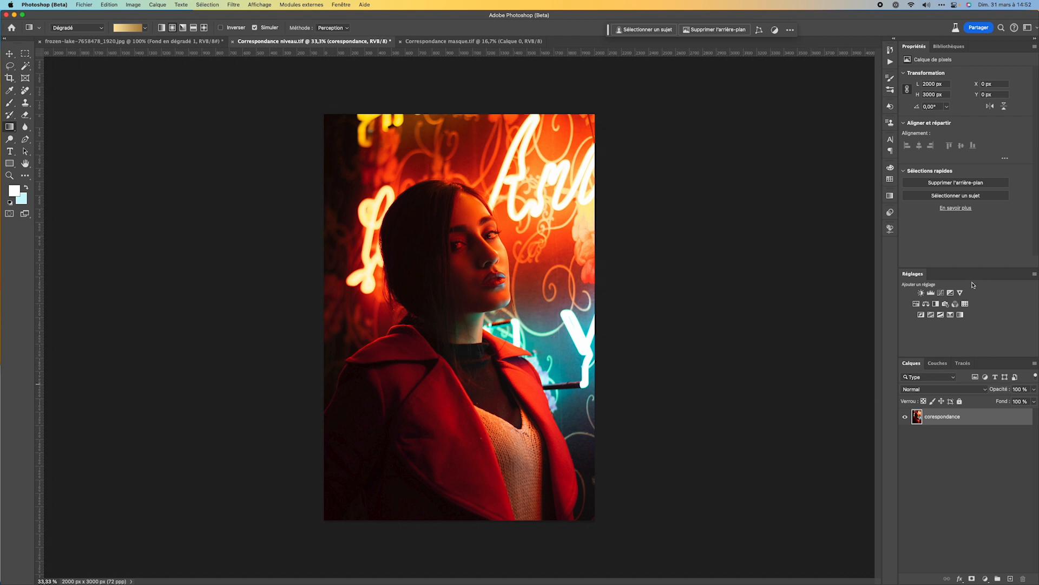
{"action": "left_click", "coordinate": [932, 293]}
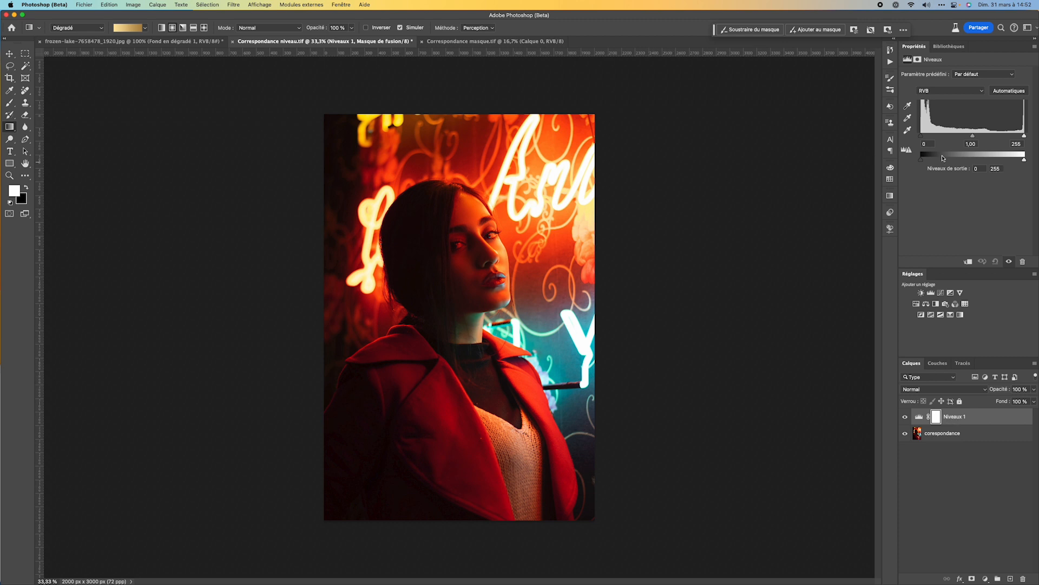
{"action": "left_click_drag", "start_coordinate": [973, 136], "coordinate": [953, 137]}
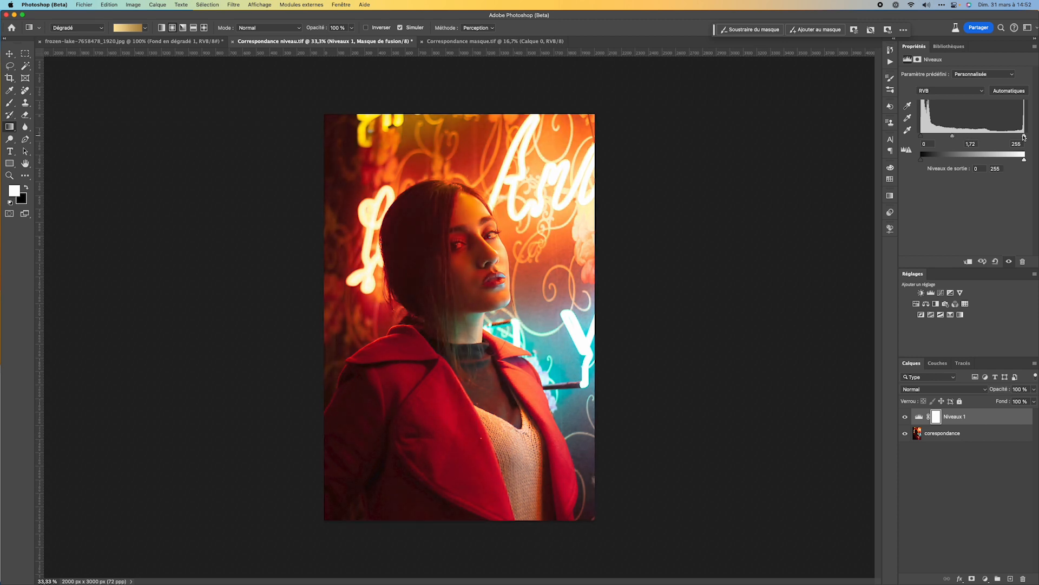
{"action": "left_click_drag", "start_coordinate": [1023, 137], "coordinate": [926, 137]}
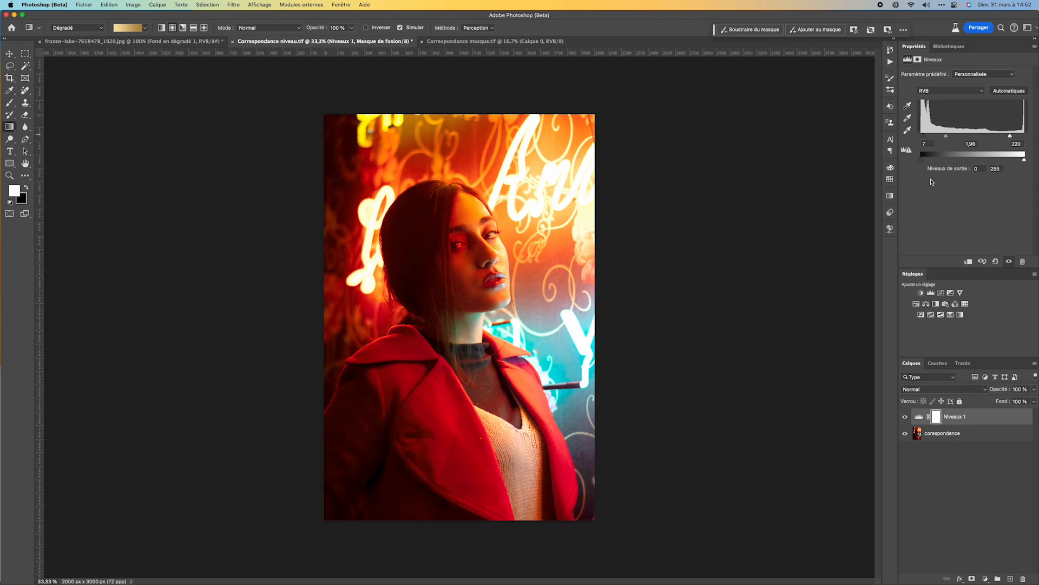
Step: Compare the portrait with and without the new Levels adjustment
{"action": "left_click", "coordinate": [905, 416]}
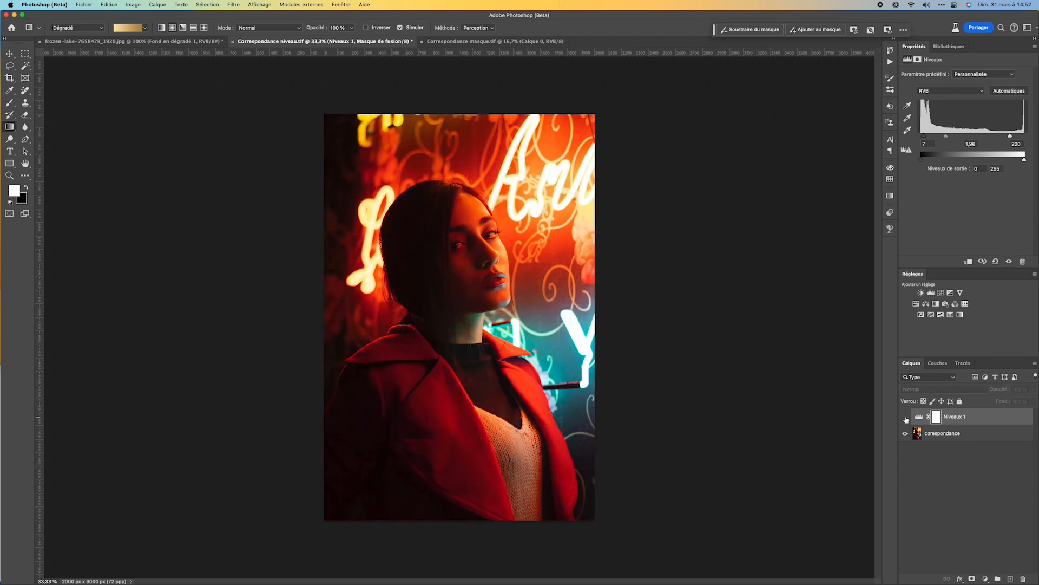
{"action": "left_click", "coordinate": [905, 417]}
{"action": "left_click", "coordinate": [905, 418]}
{"action": "left_click", "coordinate": [906, 418]}
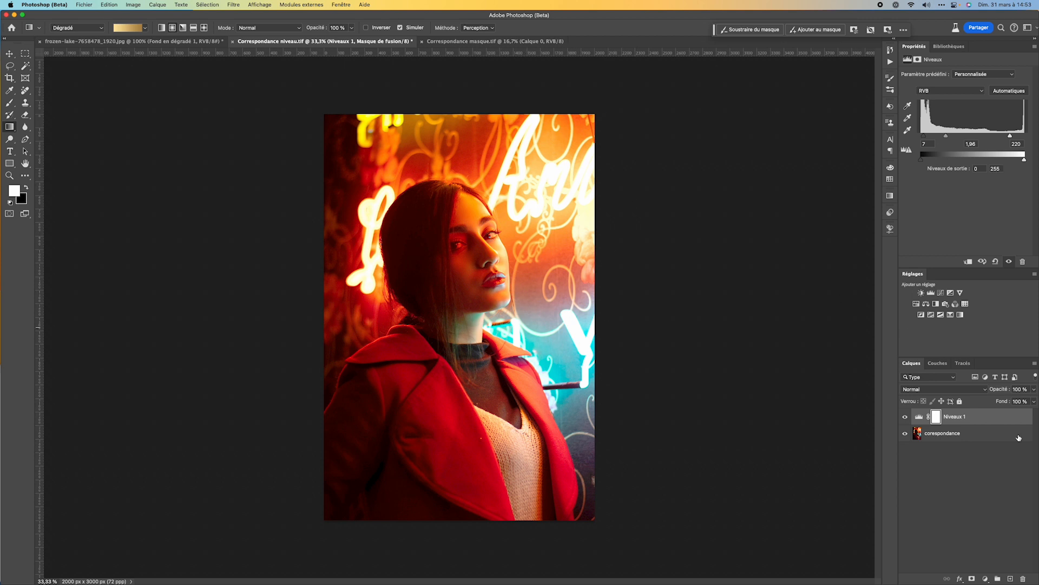
Step: Split the highlight threshold of the Niveaux 1 layer's own Blend If range to 90 / 255 and apply it
{"action": "double_click", "coordinate": [1007, 419]}
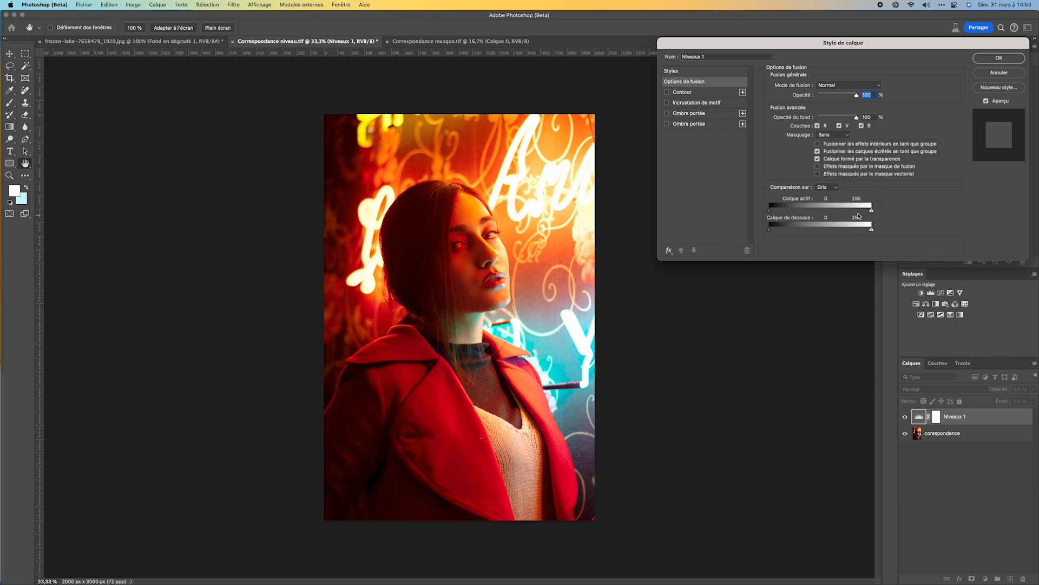
{"action": "left_click_drag", "start_coordinate": [872, 211], "coordinate": [819, 210]}
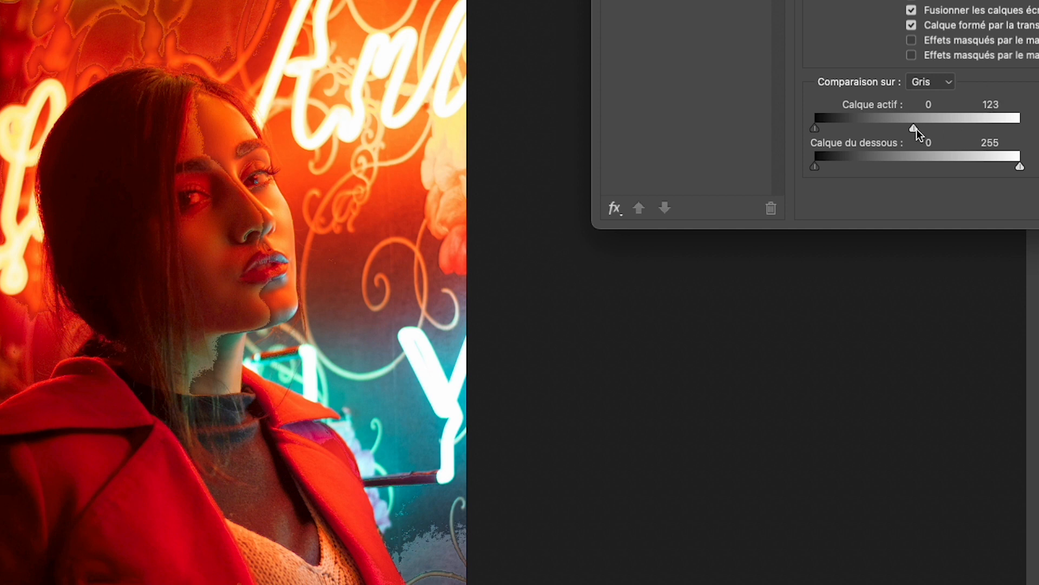
{"action": "left_click_drag", "start_coordinate": [917, 129], "coordinate": [1021, 130]}
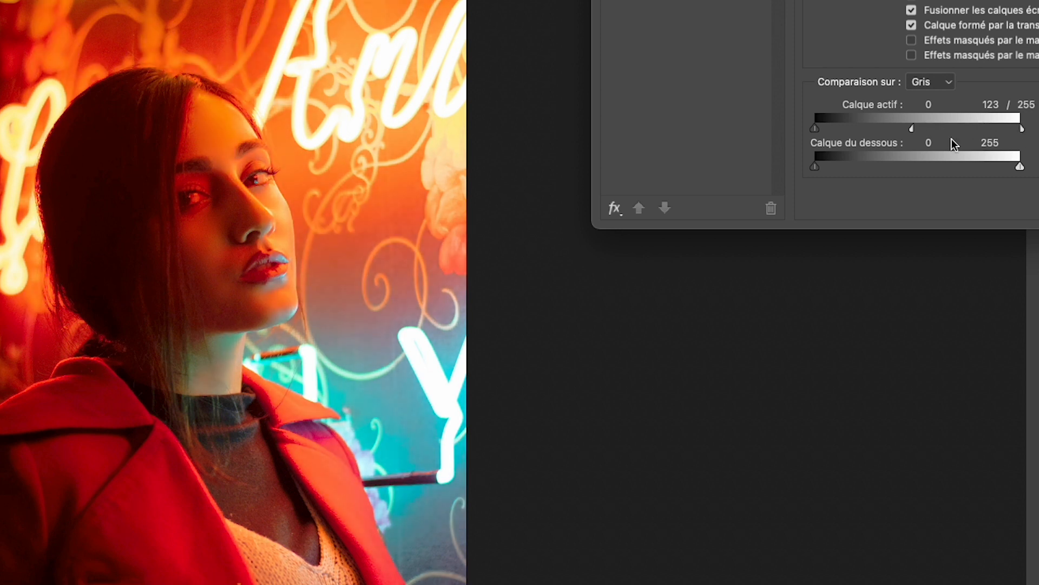
{"action": "left_click_drag", "start_coordinate": [913, 130], "coordinate": [888, 128]}
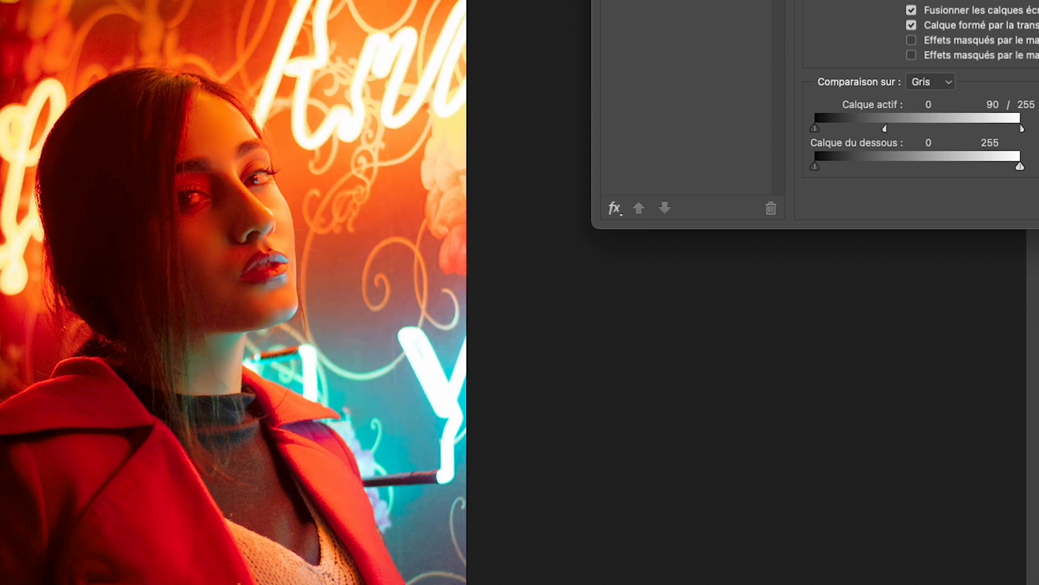
{"action": "left_click", "coordinate": [1012, 95]}
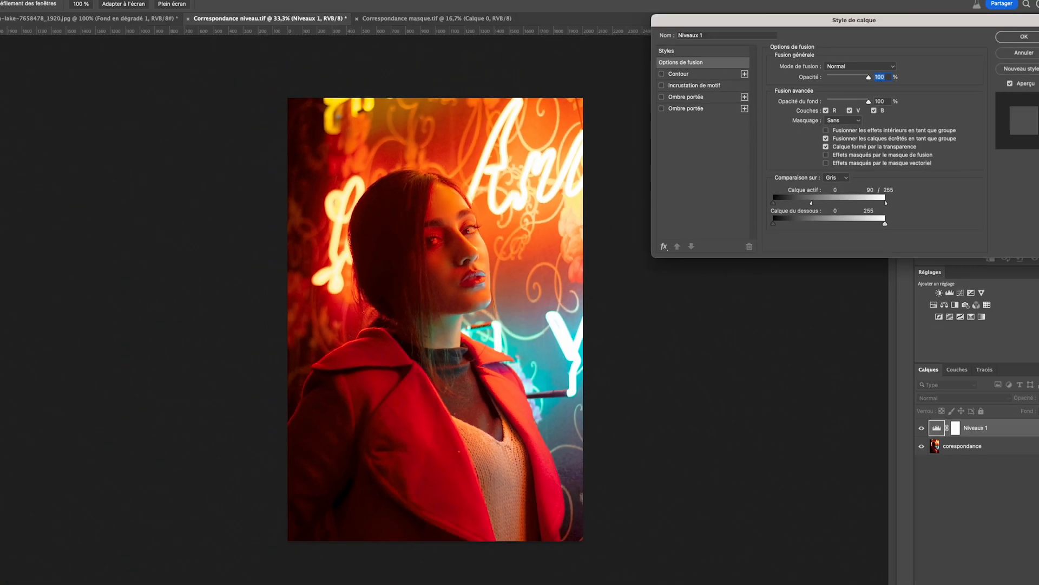
{"action": "key", "text": "Return"}
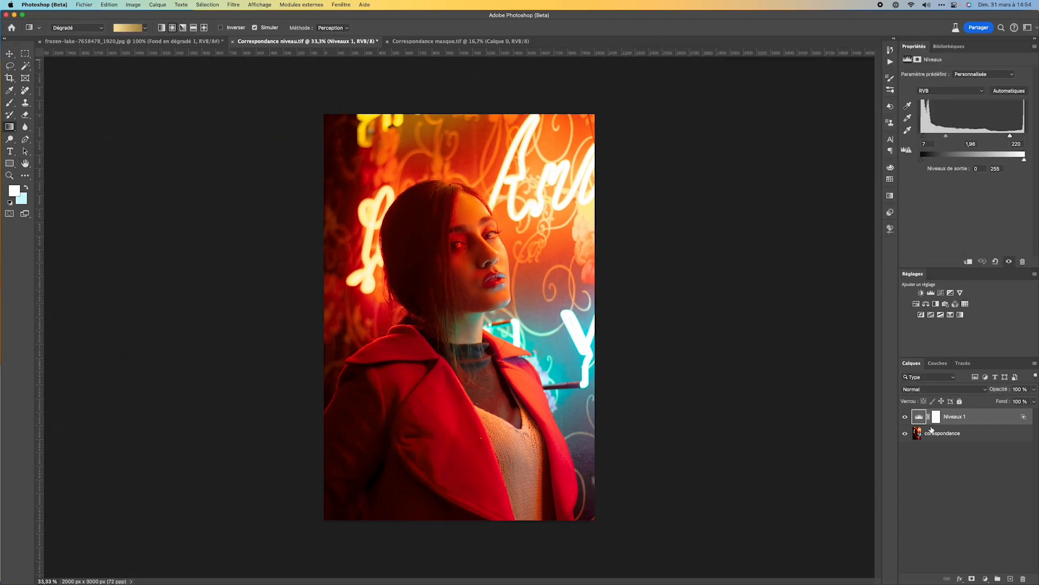
Step: Compare the portrait with and without Niveaux 1 after splitting its highlight blending at 90 / 255
{"action": "left_click", "coordinate": [905, 416]}
{"action": "left_click", "coordinate": [905, 417]}
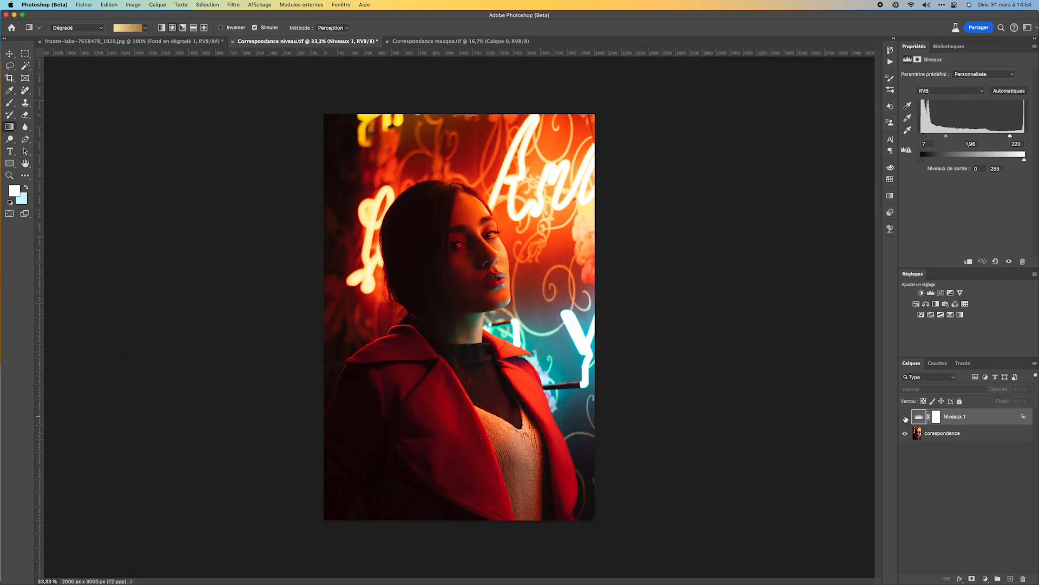
{"action": "left_click", "coordinate": [905, 417]}
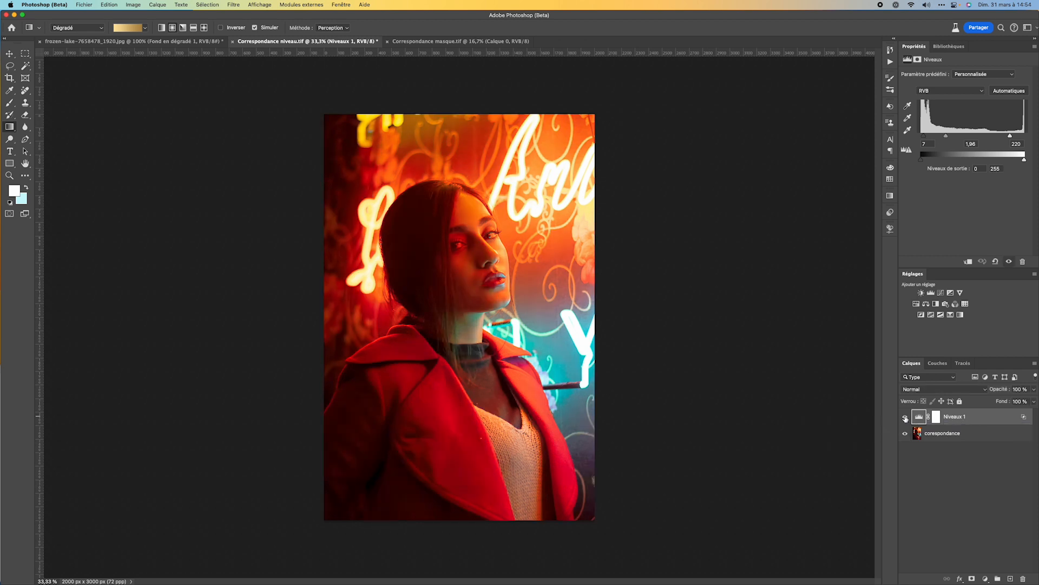
{"action": "left_click", "coordinate": [906, 417]}
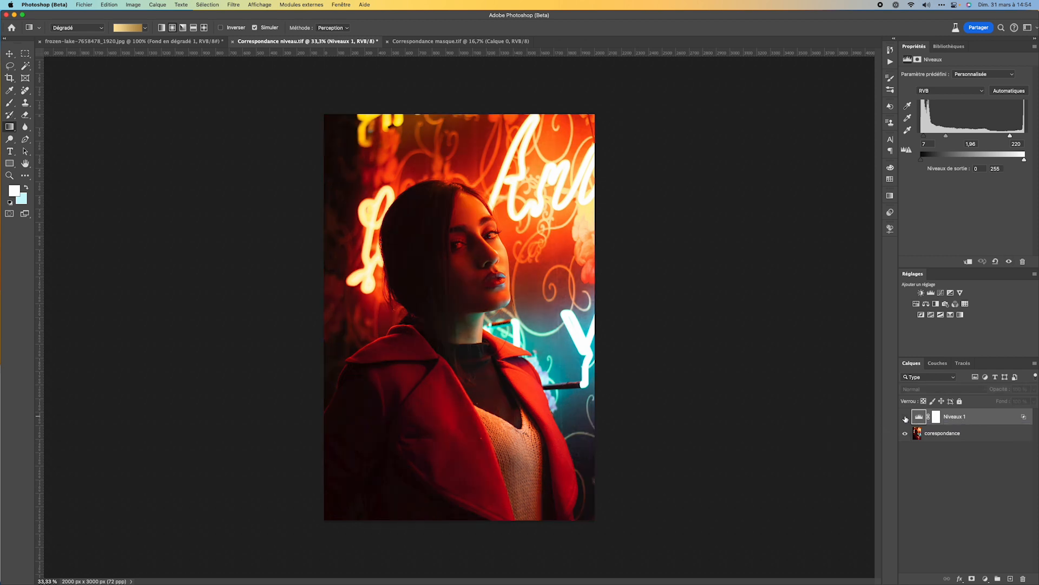
{"action": "left_click", "coordinate": [905, 418]}
{"action": "left_click", "coordinate": [906, 417]}
{"action": "left_click", "coordinate": [905, 417]}
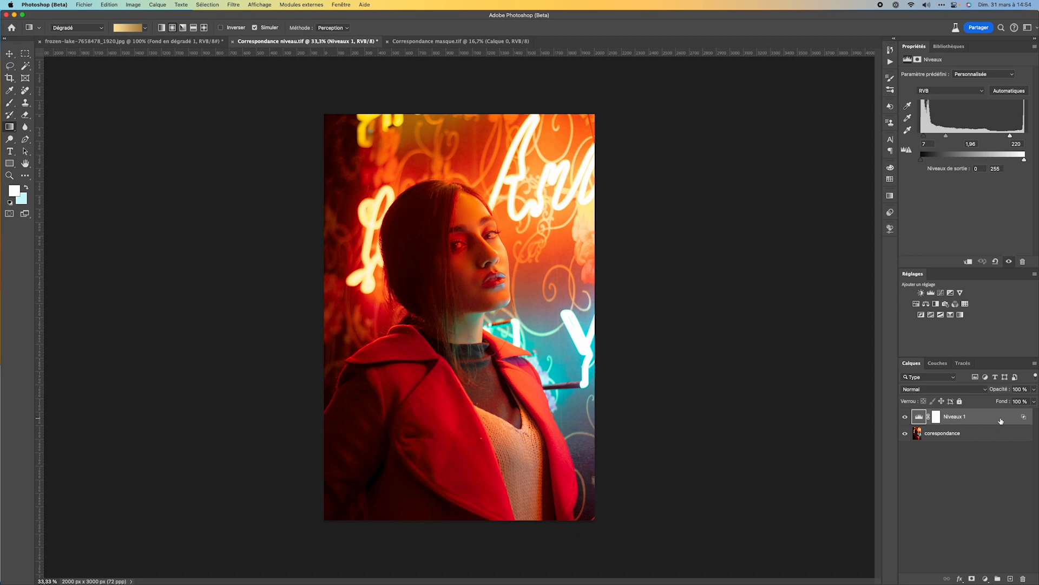
Step: Set the lower half of Niveaux 1's split highlight blending threshold to 6 and apply it
{"action": "double_click", "coordinate": [999, 421]}
{"action": "left_click_drag", "start_coordinate": [805, 213], "coordinate": [773, 210]}
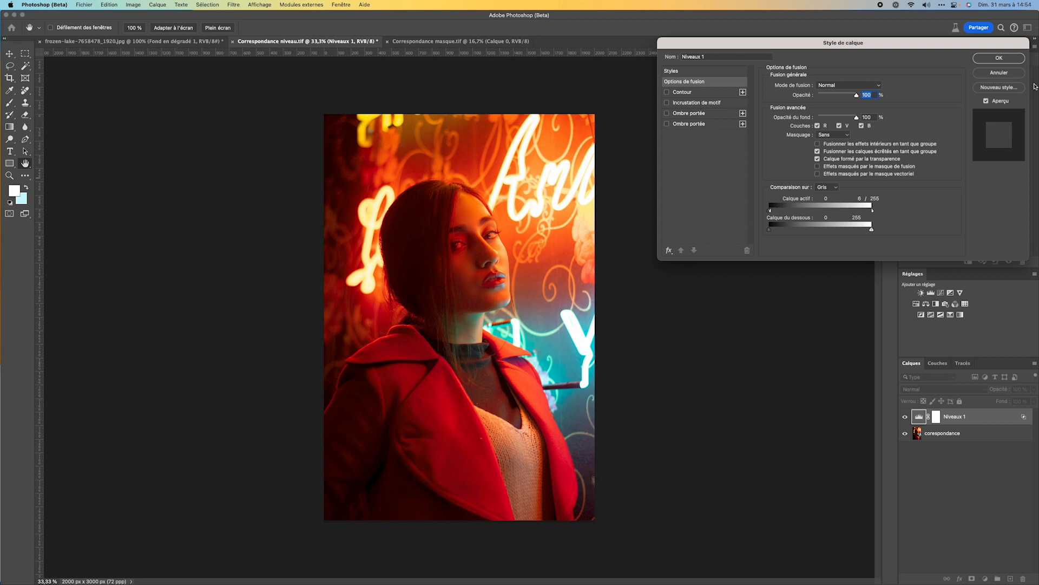
{"action": "left_click", "coordinate": [1000, 58]}
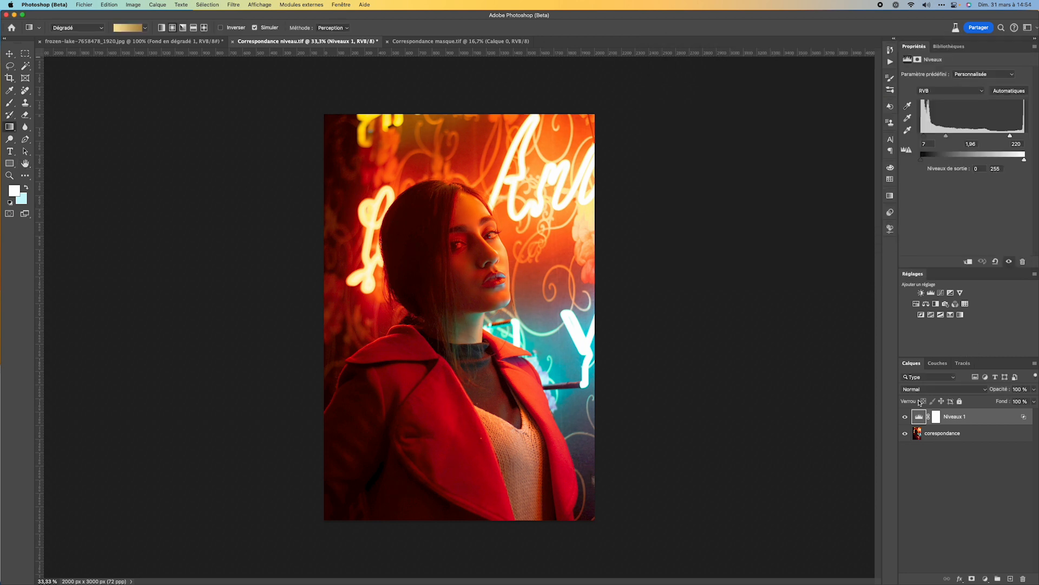
Step: Toggle Niveaux 1 repeatedly to compare the portrait before and after with the softened 6 / 255 blending
{"action": "left_click", "coordinate": [905, 417]}
{"action": "left_click", "coordinate": [905, 417]}
{"action": "left_click", "coordinate": [905, 417]}
{"action": "left_click", "coordinate": [905, 417]}
{"action": "left_click", "coordinate": [906, 417]}
{"action": "left_click", "coordinate": [905, 417]}
{"action": "left_click", "coordinate": [905, 417]}
{"action": "left_click", "coordinate": [906, 416]}
{"action": "left_click", "coordinate": [906, 416]}
{"action": "left_click", "coordinate": [906, 417]}
Step: Set Niveaux 1's split highlight blending threshold to 118 / 255, compare it using the preview, and apply it
{"action": "double_click", "coordinate": [1011, 417]}
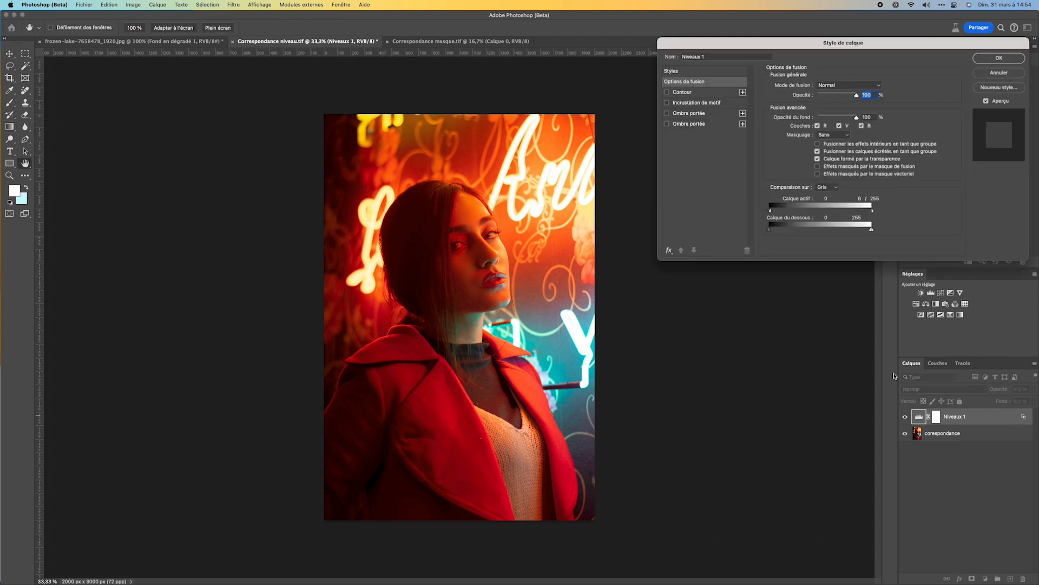
{"action": "left_click_drag", "start_coordinate": [771, 212], "coordinate": [816, 212]}
{"action": "left_click", "coordinate": [987, 101]}
{"action": "left_click", "coordinate": [987, 101]}
{"action": "left_click", "coordinate": [987, 102]}
{"action": "left_click", "coordinate": [987, 101]}
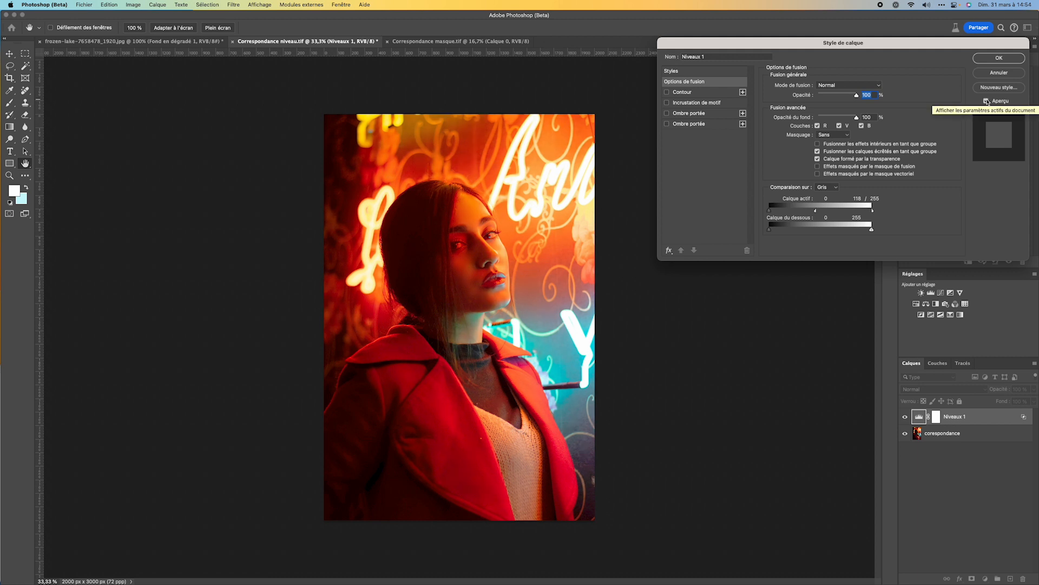
{"action": "left_click", "coordinate": [987, 102]}
{"action": "left_click", "coordinate": [987, 101]}
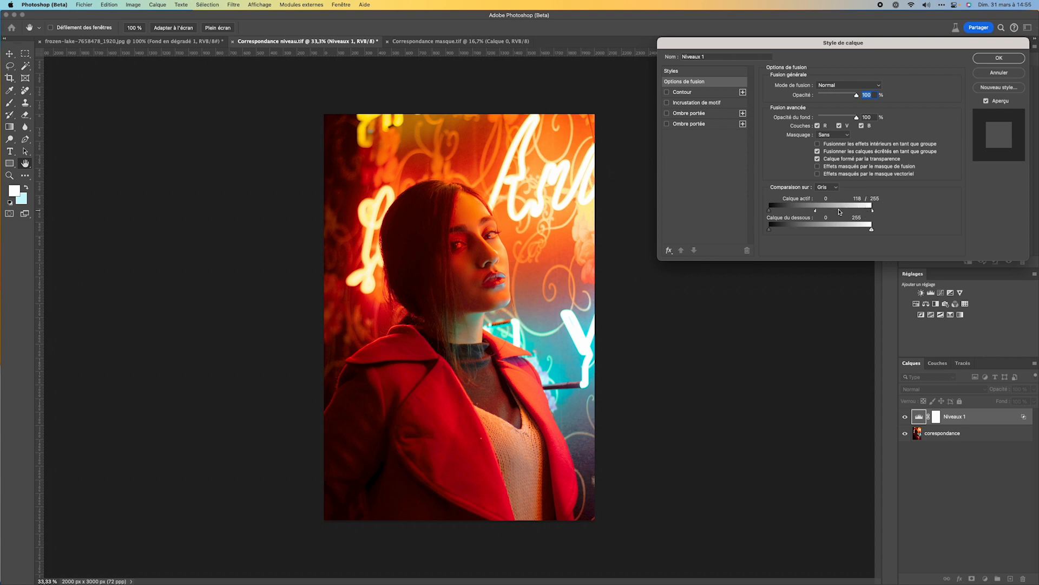
{"action": "left_click", "coordinate": [995, 59]}
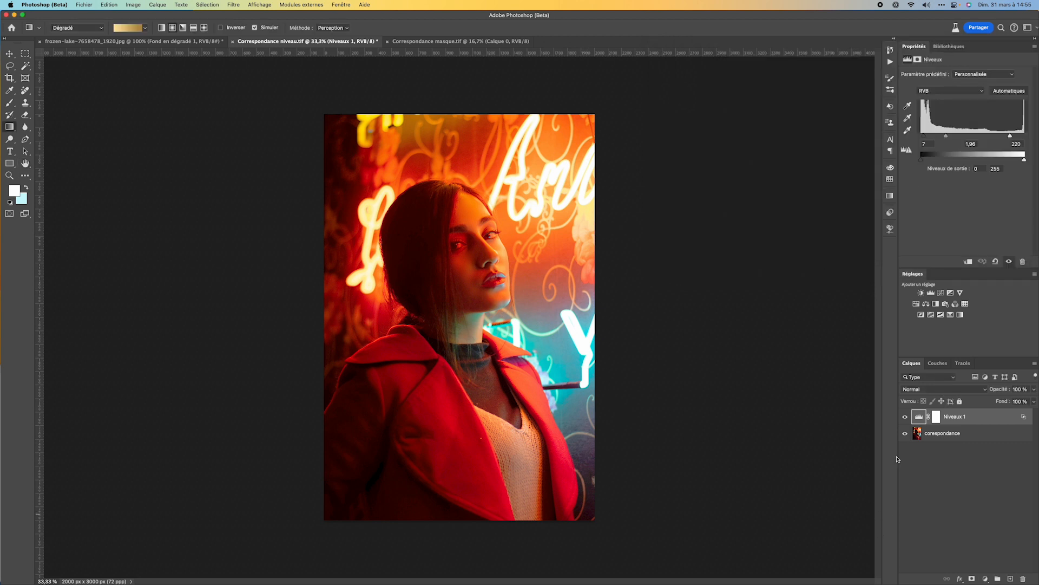
Step: Compare the portrait with and without Niveaux 1 using the 118 / 255 blending
{"action": "left_click", "coordinate": [906, 417]}
{"action": "left_click", "coordinate": [906, 417]}
{"action": "left_click", "coordinate": [905, 417]}
{"action": "left_click", "coordinate": [906, 417]}
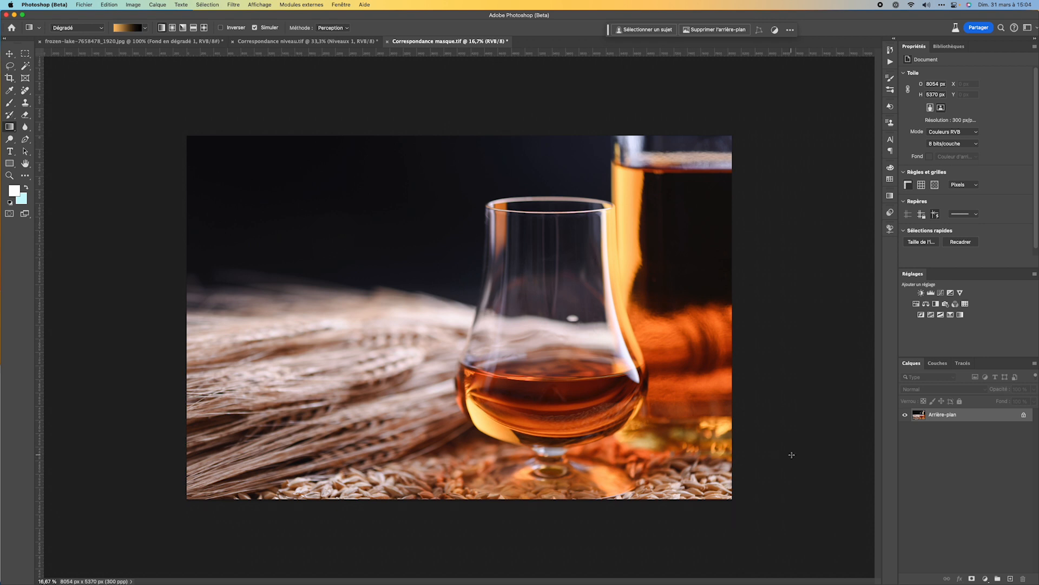
Step: Unlock the whisky glass photo's background layer and place a vertical linear orange-to-black gradient fill beneath it, running from the upper edge to about mid-height
{"action": "left_click", "coordinate": [1025, 416]}
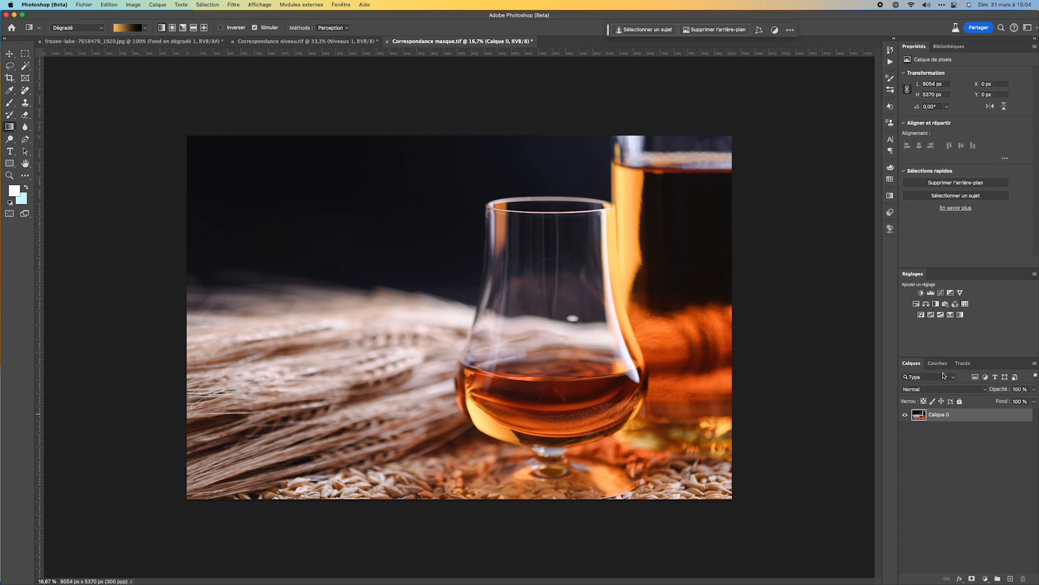
{"action": "left_click", "coordinate": [1011, 578]}
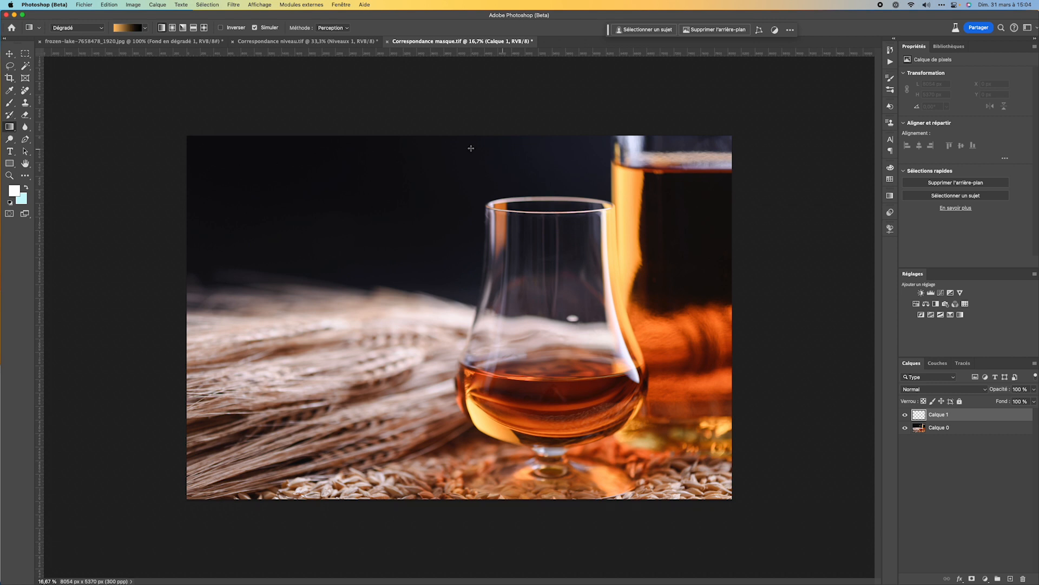
{"action": "left_click_drag", "start_coordinate": [434, 136], "coordinate": [438, 307]}
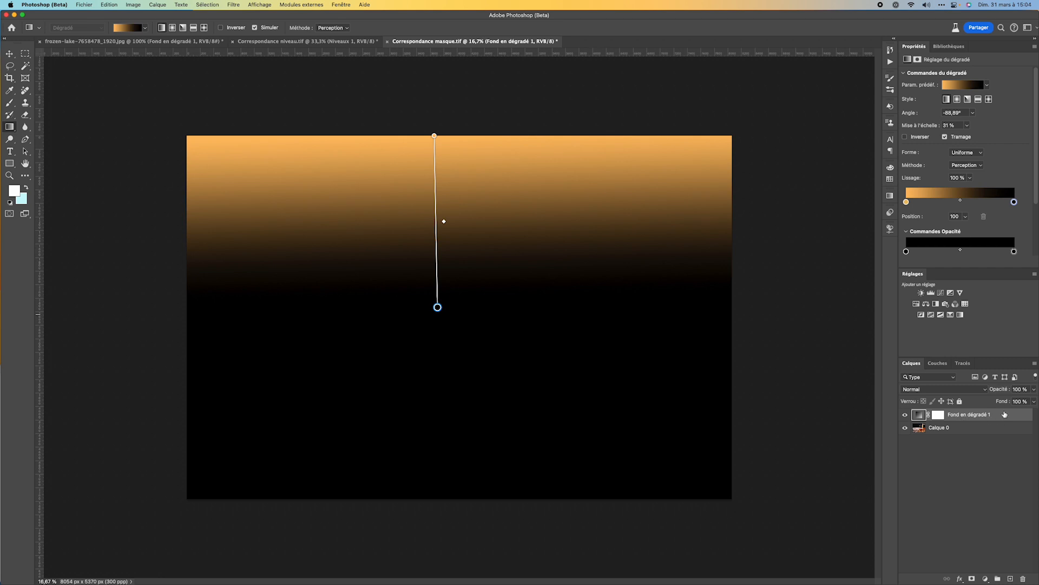
{"action": "left_click_drag", "start_coordinate": [1005, 416], "coordinate": [1001, 438]}
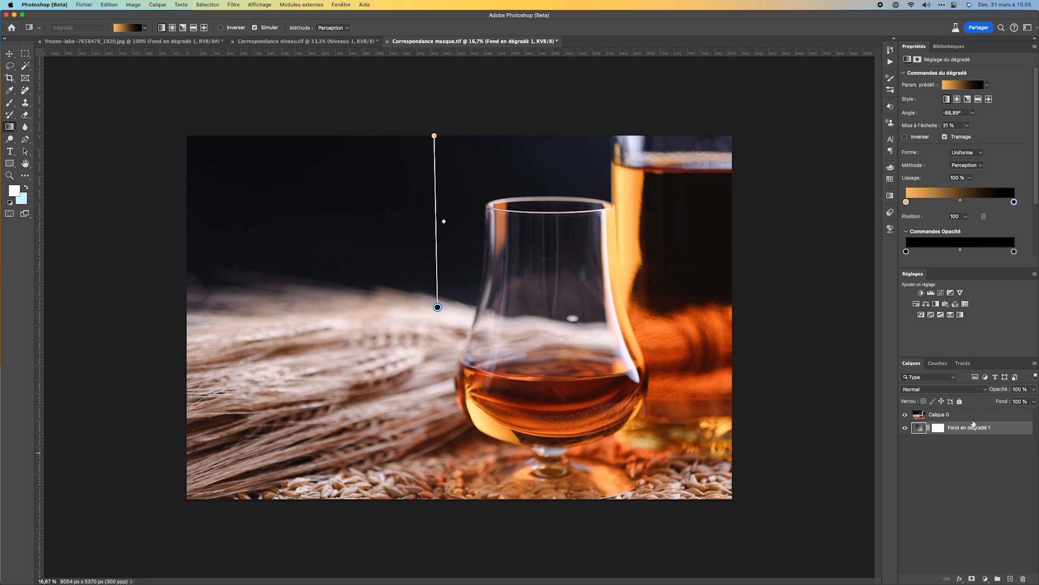
Step: Split Calque 0's own shadow threshold in Blend If to 0 / 116, compare it using the preview, and apply it
{"action": "left_click", "coordinate": [973, 416]}
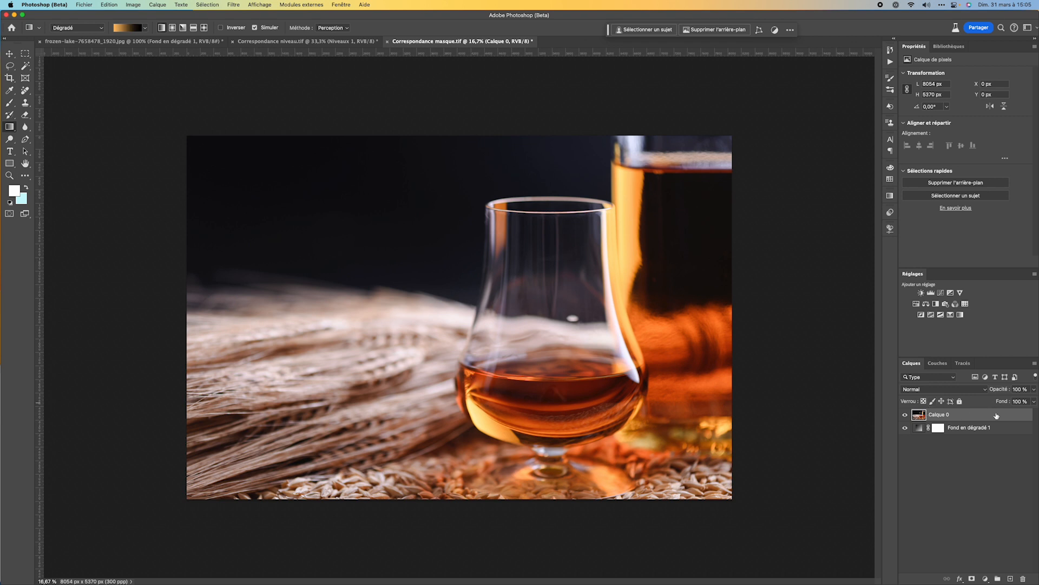
{"action": "double_click", "coordinate": [996, 415]}
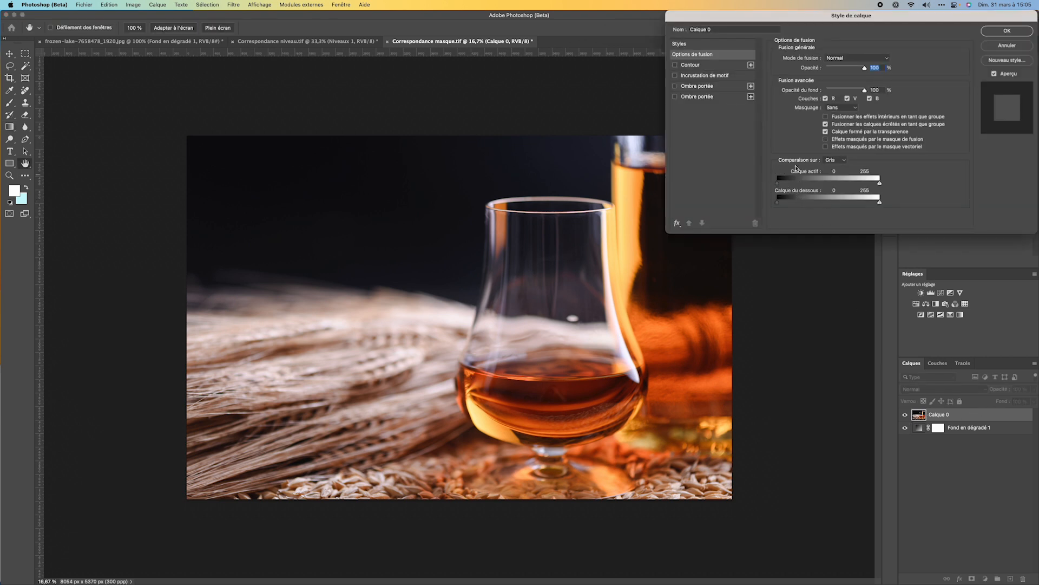
{"action": "mouse_move", "coordinate": [778, 185]}
{"action": "left_mouse_down"}
{"action": "mouse_move", "coordinate": [824, 186]}
{"action": "mouse_move", "coordinate": [778, 187]}
{"action": "left_mouse_up"}
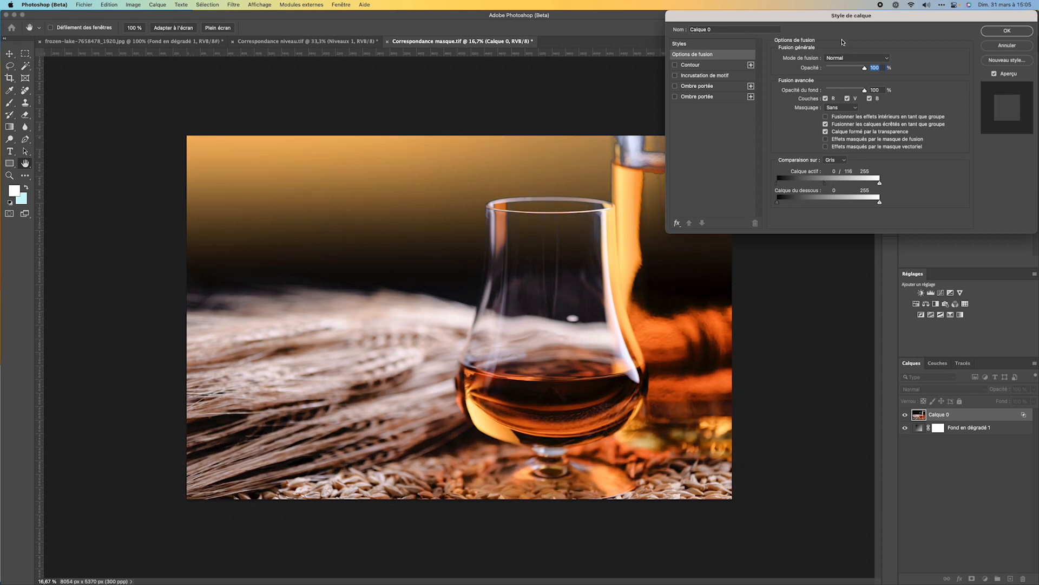
{"action": "left_click_drag", "start_coordinate": [819, 19], "coordinate": [803, 51]}
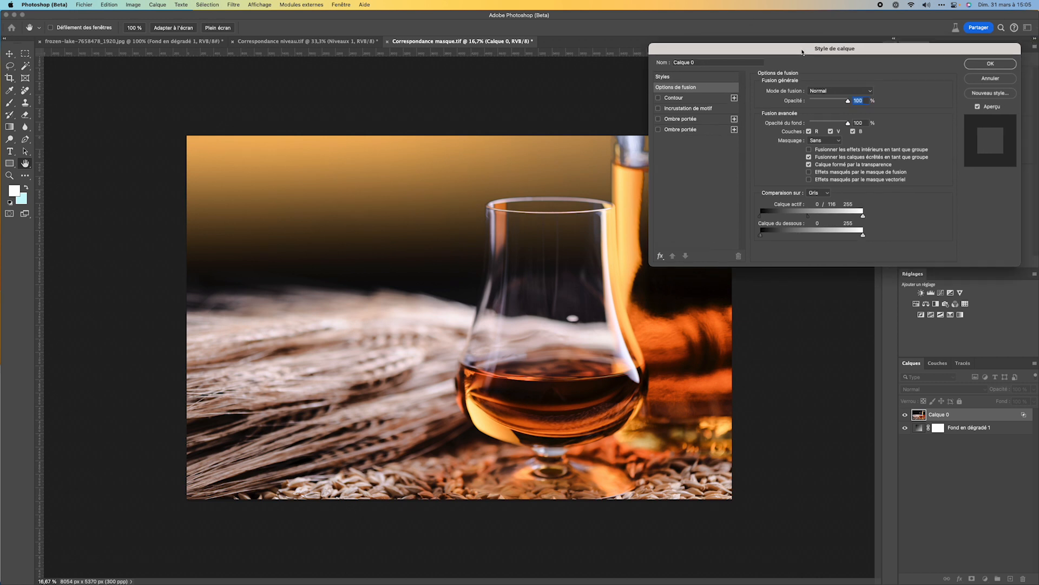
{"action": "left_click", "coordinate": [978, 107]}
{"action": "left_click", "coordinate": [978, 107]}
{"action": "left_click", "coordinate": [978, 107]}
{"action": "left_click", "coordinate": [978, 107]}
{"action": "left_click", "coordinate": [978, 107]}
{"action": "left_click", "coordinate": [978, 107]}
{"action": "key", "text": "Return"}
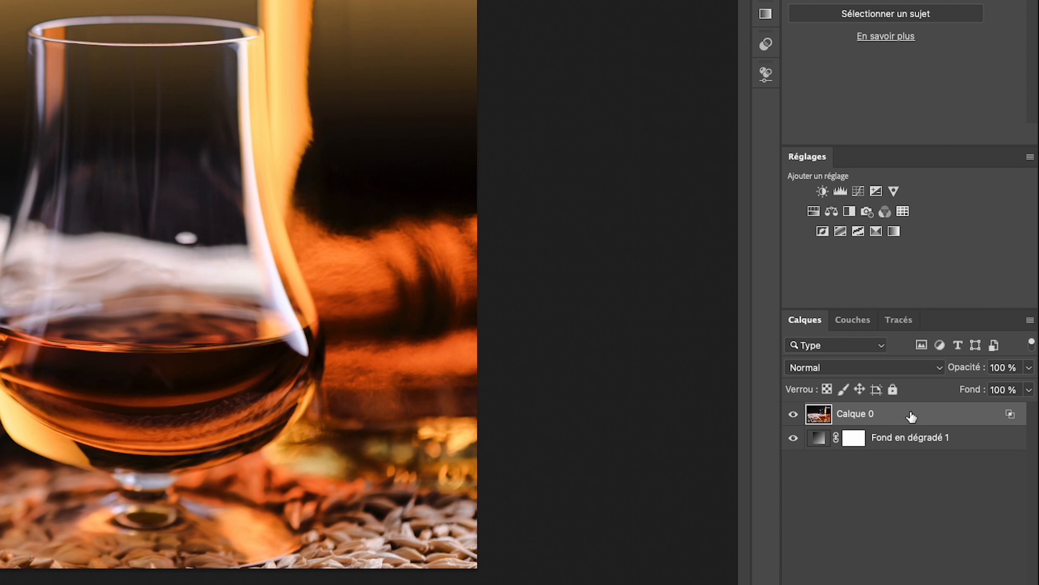
Step: Duplicate Calque 0 beneath the gradient fill and reset the copy's own shadow blending threshold to 0
{"action": "left_click_drag", "start_coordinate": [930, 417], "coordinate": [928, 458]}
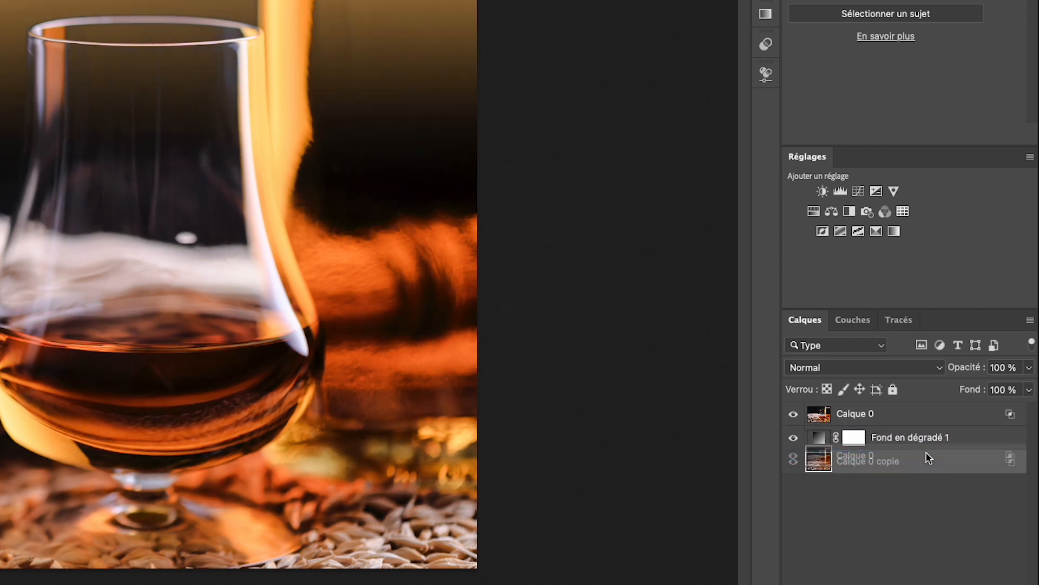
{"action": "double_click", "coordinate": [979, 464]}
{"action": "left_click_drag", "start_coordinate": [611, 51], "coordinate": [528, 51]}
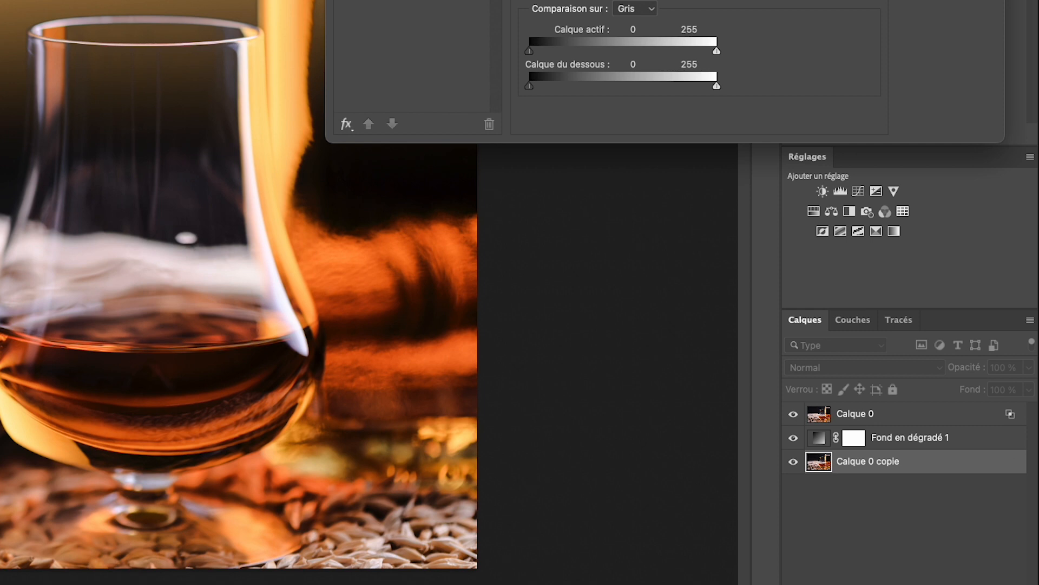
{"action": "key", "text": "Return"}
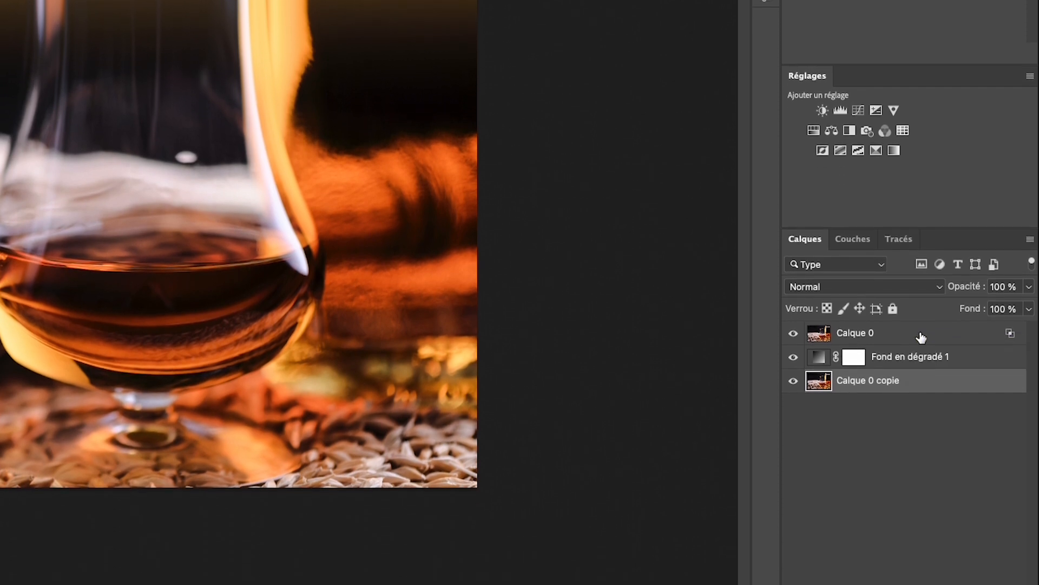
Step: Create an empty layer directly beneath Calque 0 and merge the two to bake in the Blend If transparency
{"action": "left_click", "coordinate": [922, 335]}
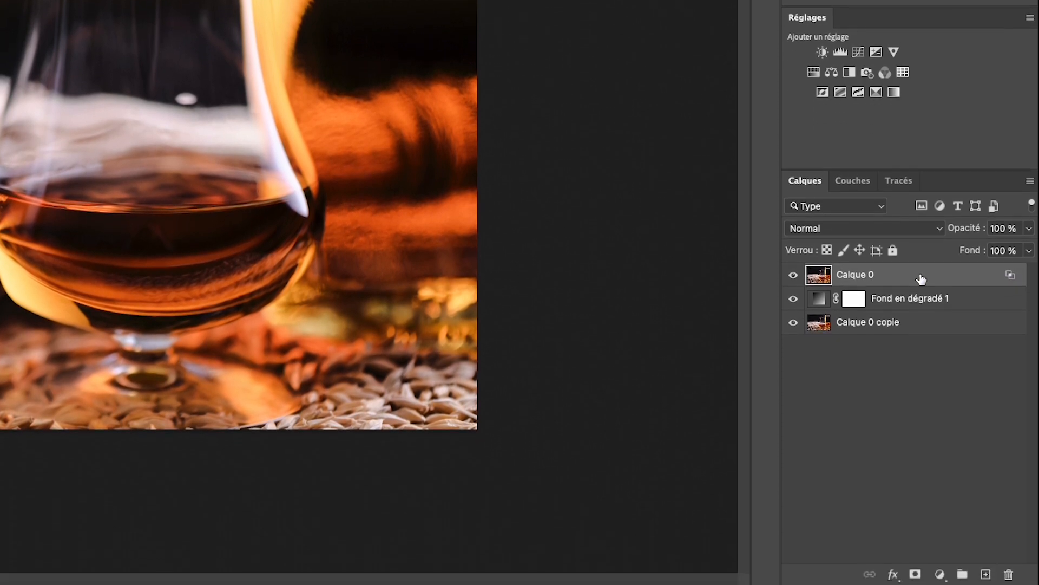
{"action": "left_click", "coordinate": [986, 575]}
{"action": "left_click_drag", "start_coordinate": [885, 274], "coordinate": [887, 309]}
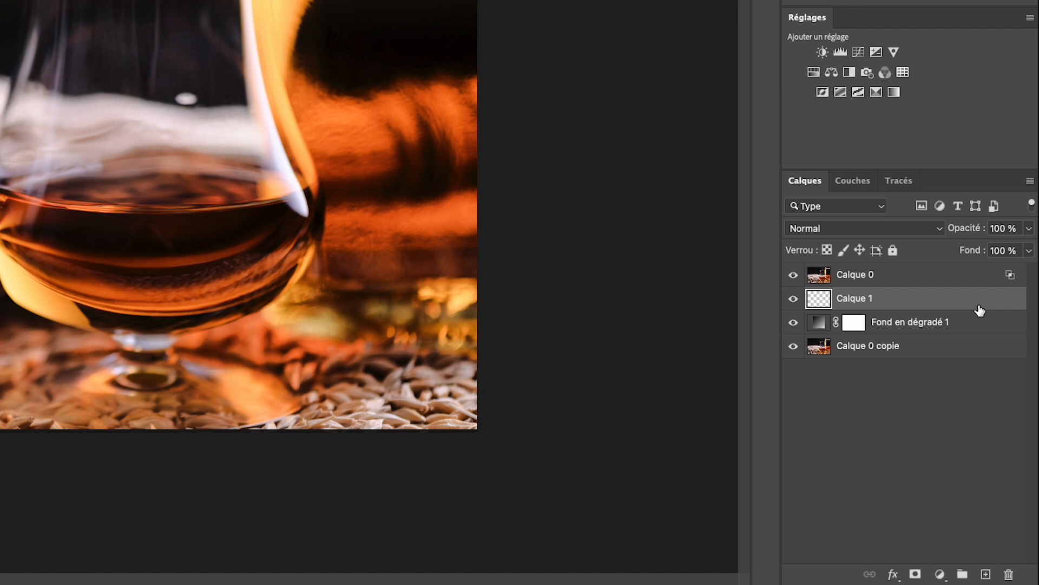
{"action": "left_click", "coordinate": [889, 278], "text": "shift"}
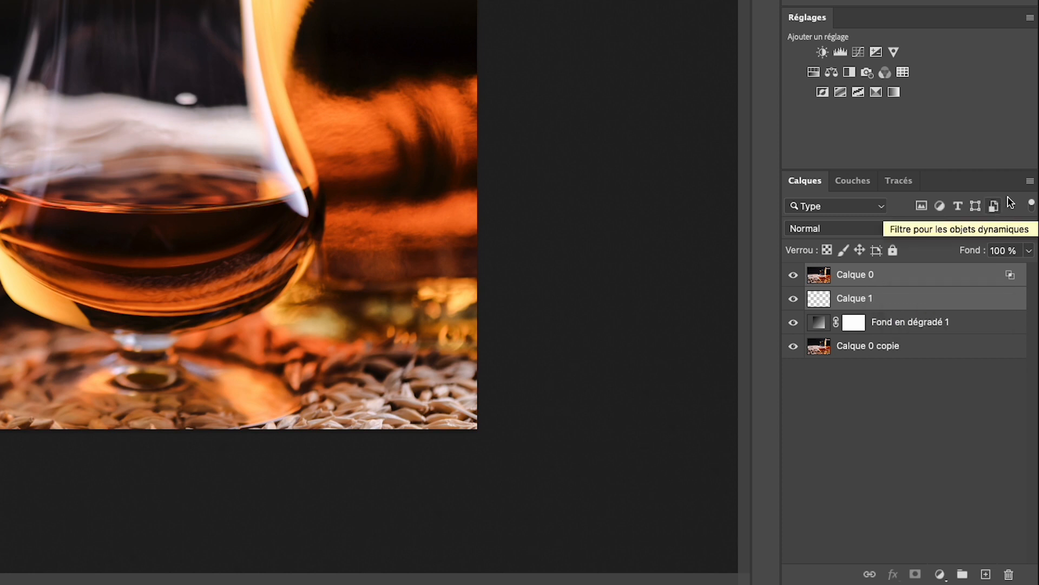
{"action": "left_click", "coordinate": [1030, 180]}
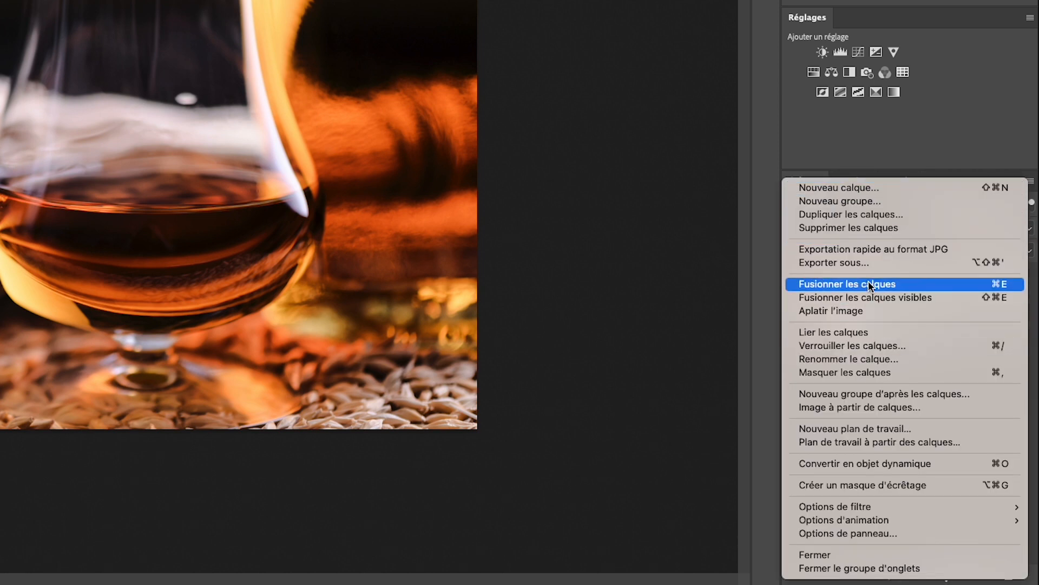
{"action": "left_click", "coordinate": [779, 326]}
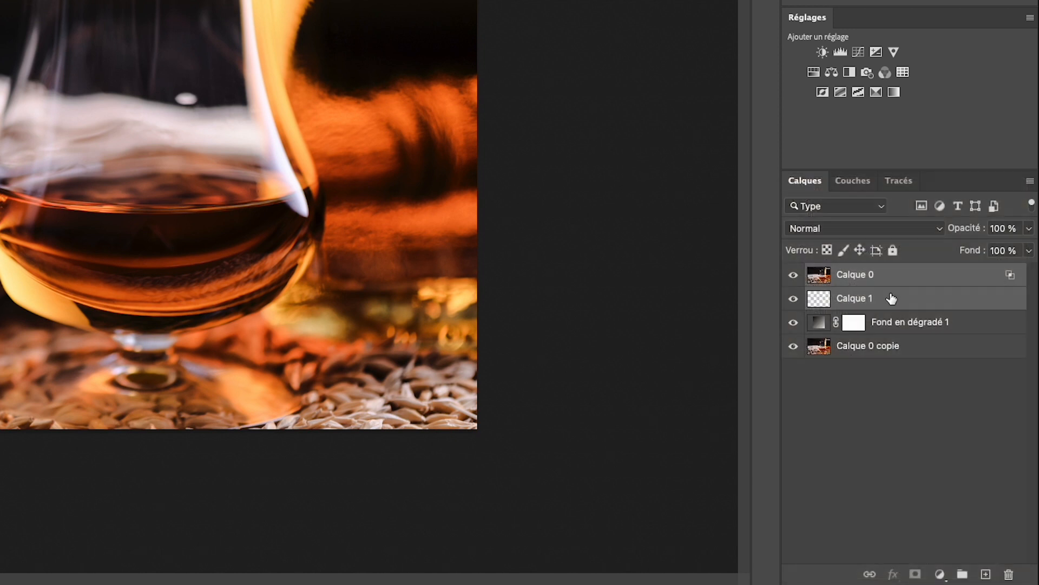
{"action": "key", "text": "ctrl+e"}
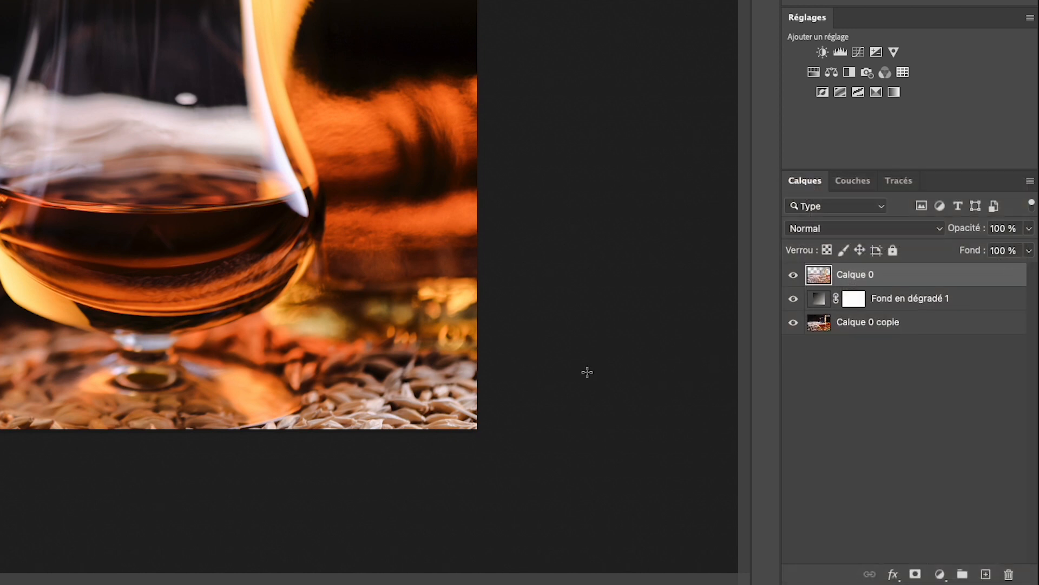
Step: Examine the merged Calque 0 on its own by temporarily hiding the gradient fill and Calque 0 copie
{"action": "left_click", "coordinate": [794, 298]}
{"action": "left_click", "coordinate": [794, 322]}
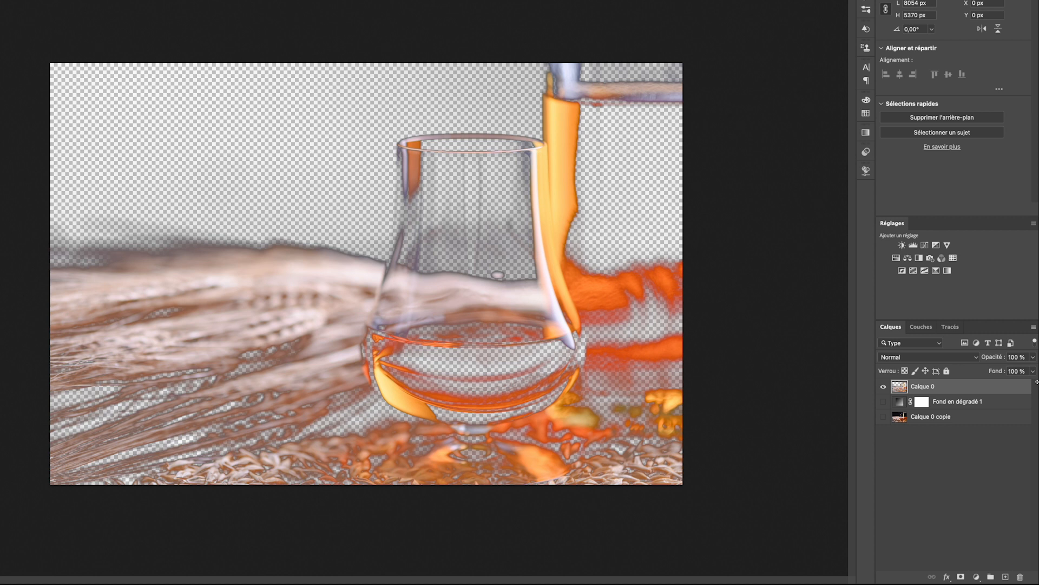
{"action": "left_click", "coordinate": [883, 417]}
{"action": "left_click", "coordinate": [883, 401]}
{"action": "left_click", "coordinate": [883, 402]}
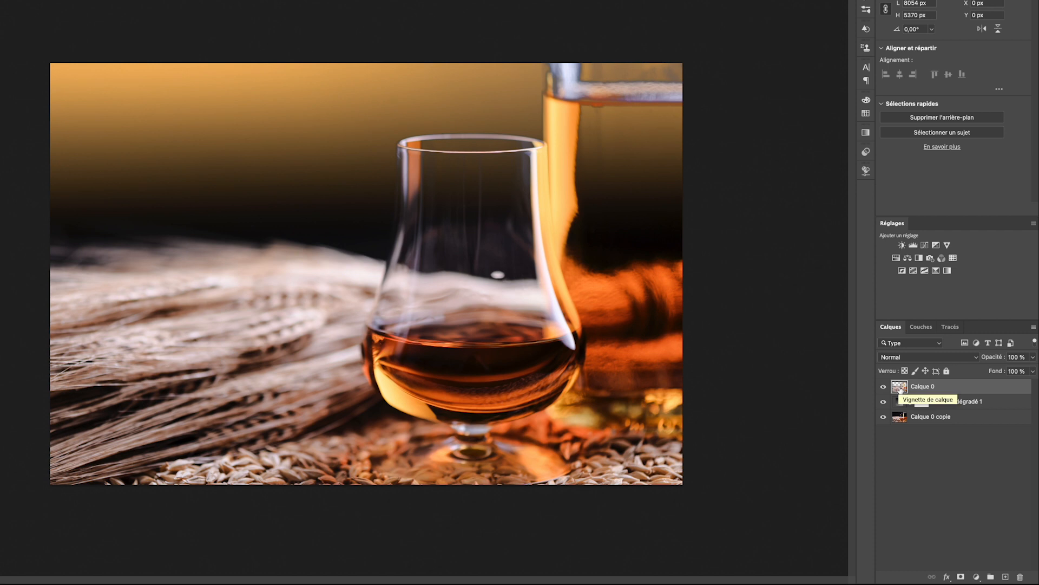
Step: Load Calque 0's transparency as a selection and add it as a layer mask on Calque 0 copie
{"action": "left_click", "coordinate": [900, 389], "text": "super"}
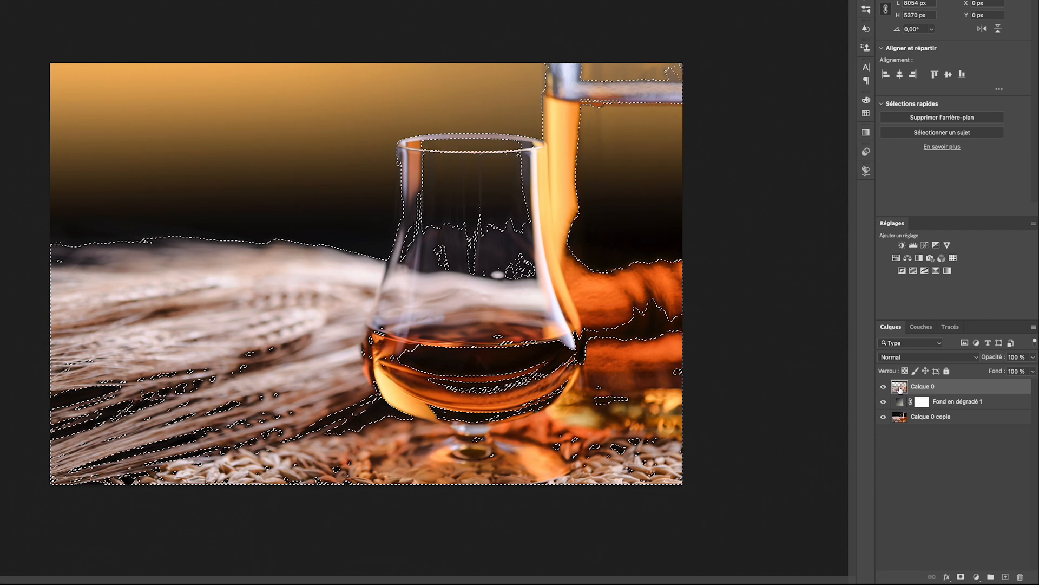
{"action": "left_click", "coordinate": [930, 416]}
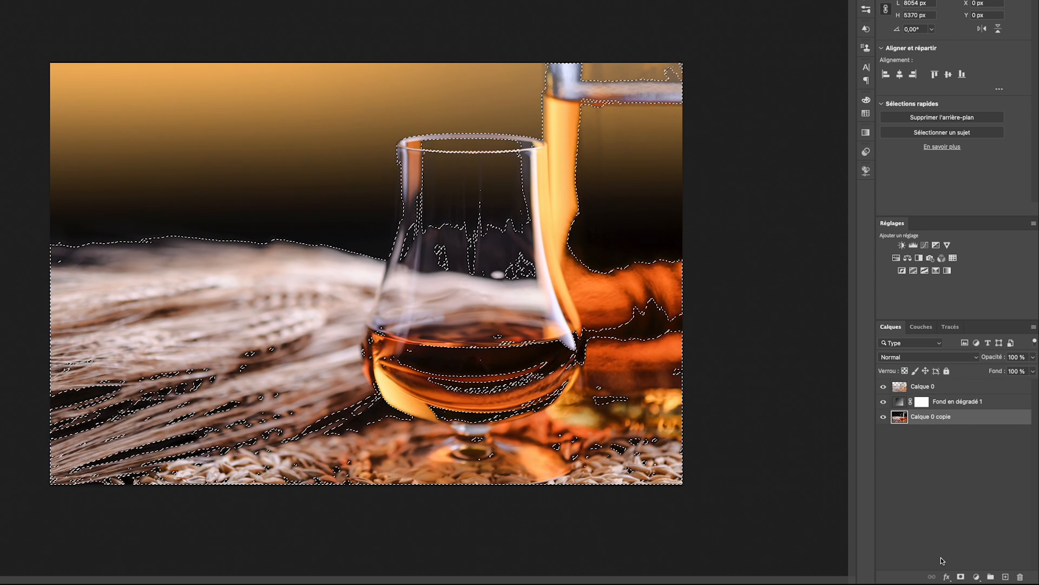
{"action": "left_click", "coordinate": [961, 577]}
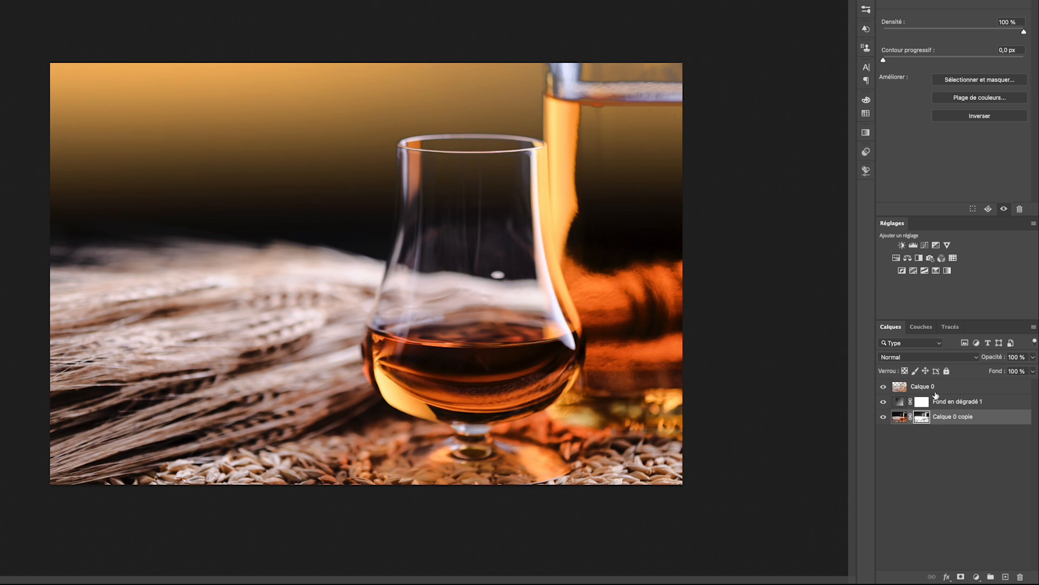
Step: Hide Calque 0, move the gradient fill beneath Calque 0 copie, and inspect the copy's layer mask on its own
{"action": "left_click", "coordinate": [883, 386]}
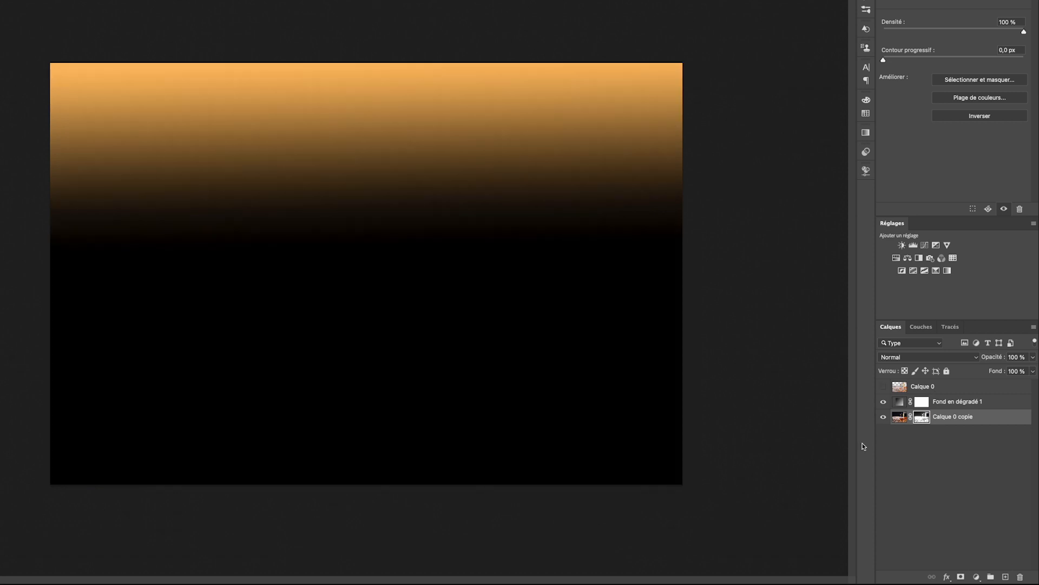
{"action": "left_click_drag", "start_coordinate": [1015, 403], "coordinate": [1012, 419]}
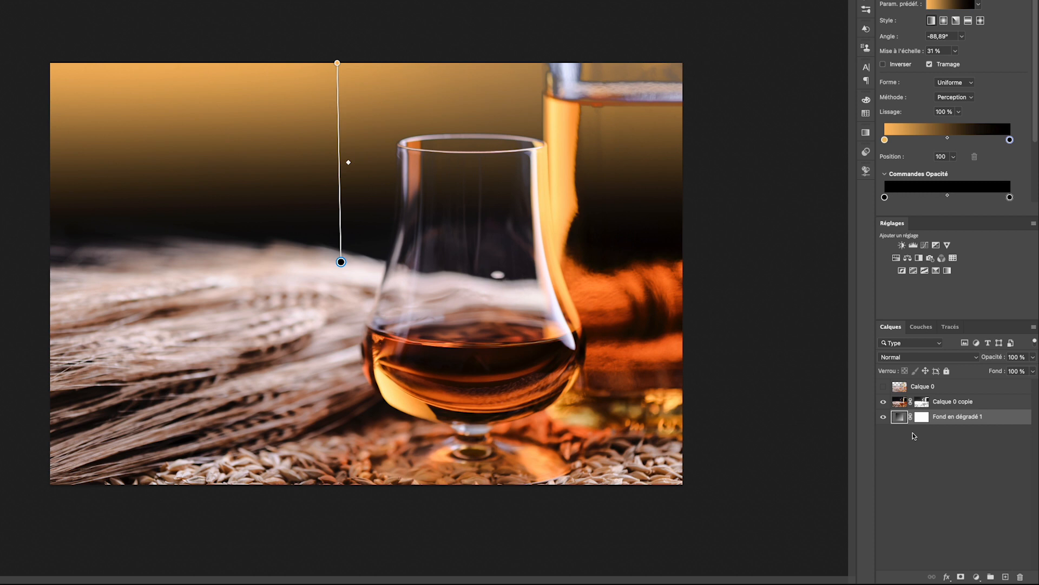
{"action": "left_click", "coordinate": [925, 403], "text": "alt"}
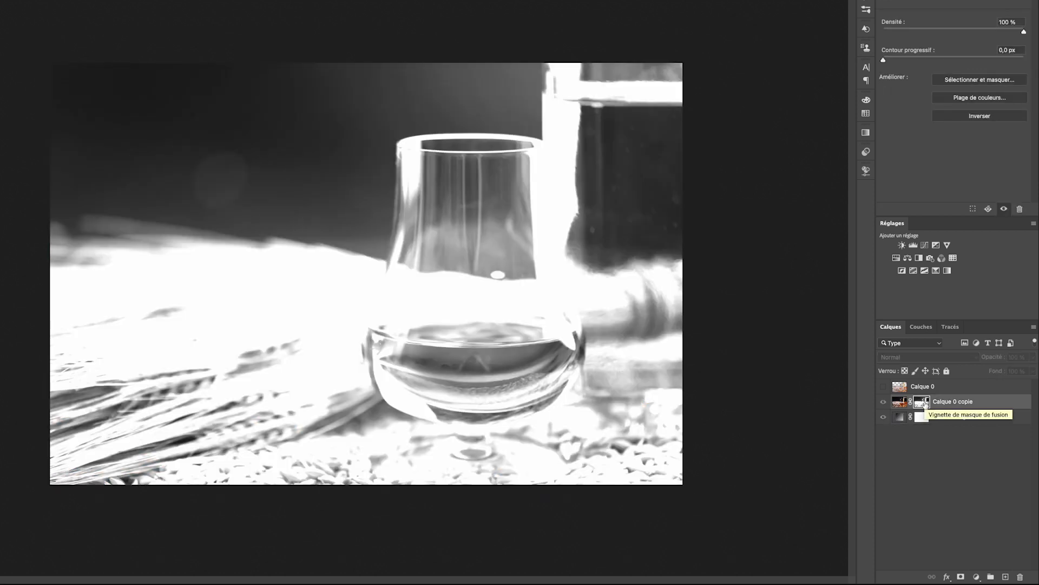
{"action": "left_click", "coordinate": [925, 404], "text": "alt"}
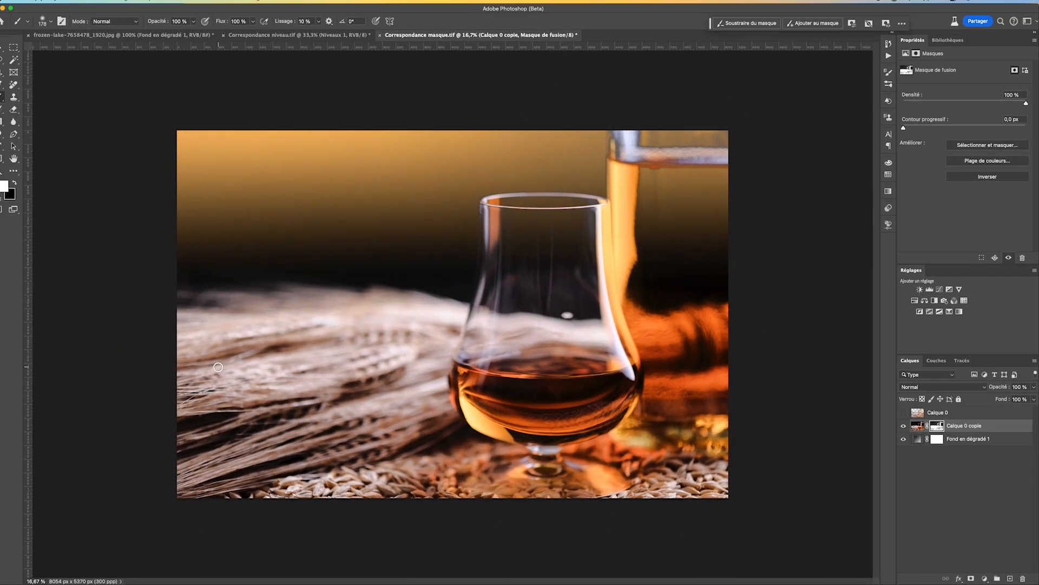
Step: Paint white with a large brush on Calque 0 copie's mask over the wheat, the liquid, the grains and the bottle
{"action": "left_click_drag", "start_coordinate": [97, 334], "coordinate": [142, 337]}
{"action": "left_click_drag", "start_coordinate": [266, 373], "coordinate": [267, 359]}
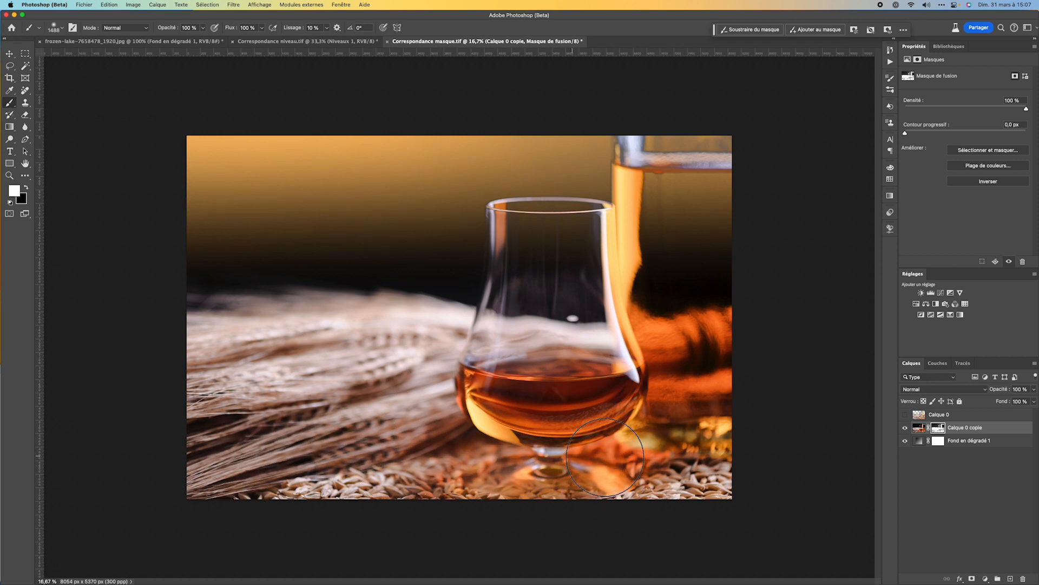
{"action": "mouse_move", "coordinate": [626, 421]}
{"action": "left_mouse_down"}
{"action": "mouse_move", "coordinate": [615, 398]}
{"action": "mouse_move", "coordinate": [676, 376]}
{"action": "mouse_move", "coordinate": [700, 332]}
{"action": "mouse_move", "coordinate": [685, 285]}
{"action": "mouse_move", "coordinate": [686, 225]}
{"action": "mouse_move", "coordinate": [675, 285]}
{"action": "mouse_move", "coordinate": [660, 210]}
{"action": "mouse_move", "coordinate": [668, 178]}
{"action": "mouse_move", "coordinate": [710, 194]}
{"action": "mouse_move", "coordinate": [667, 189]}
{"action": "left_mouse_up"}
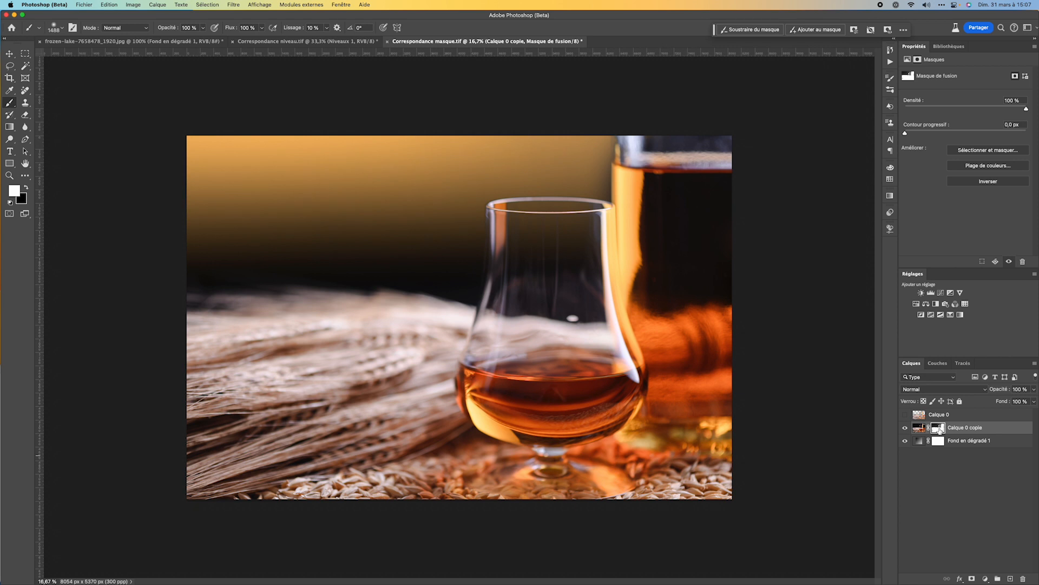
Step: Display the mask alone, paint white over the remaining grey near its side edges, and compare the image with the gradient fill hidden
{"action": "left_click", "coordinate": [939, 428], "text": "alt"}
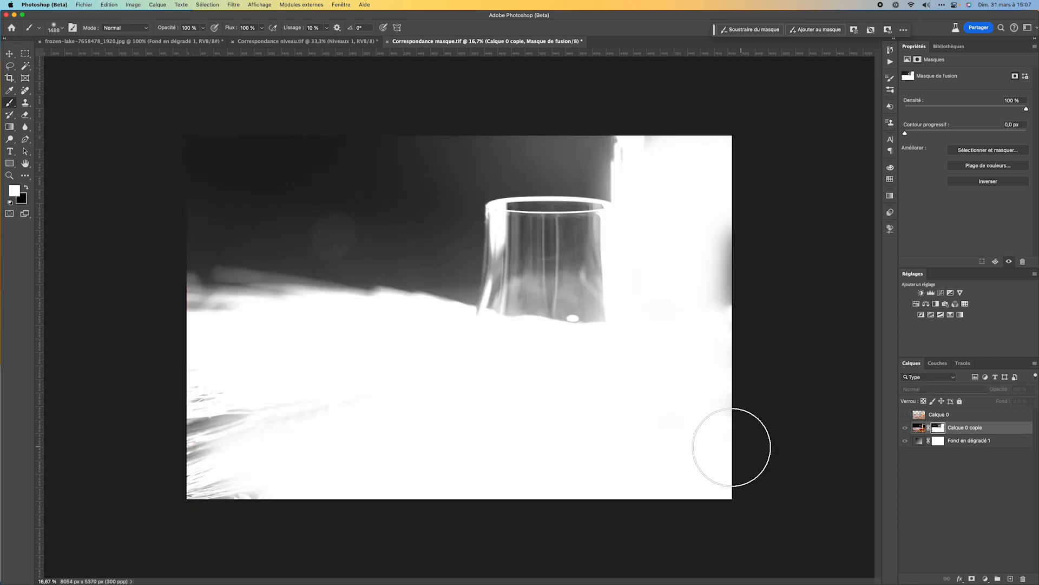
{"action": "mouse_move", "coordinate": [197, 421]}
{"action": "left_mouse_down"}
{"action": "mouse_move", "coordinate": [229, 517]}
{"action": "mouse_move", "coordinate": [249, 366]}
{"action": "mouse_move", "coordinate": [234, 336]}
{"action": "mouse_move", "coordinate": [134, 354]}
{"action": "left_mouse_up"}
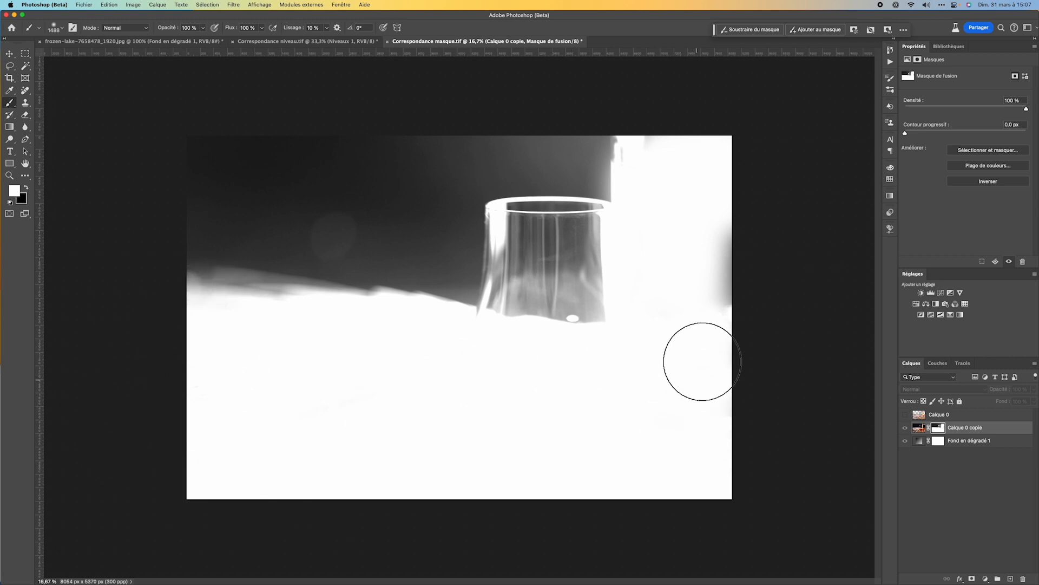
{"action": "left_click_drag", "start_coordinate": [701, 359], "coordinate": [720, 281]}
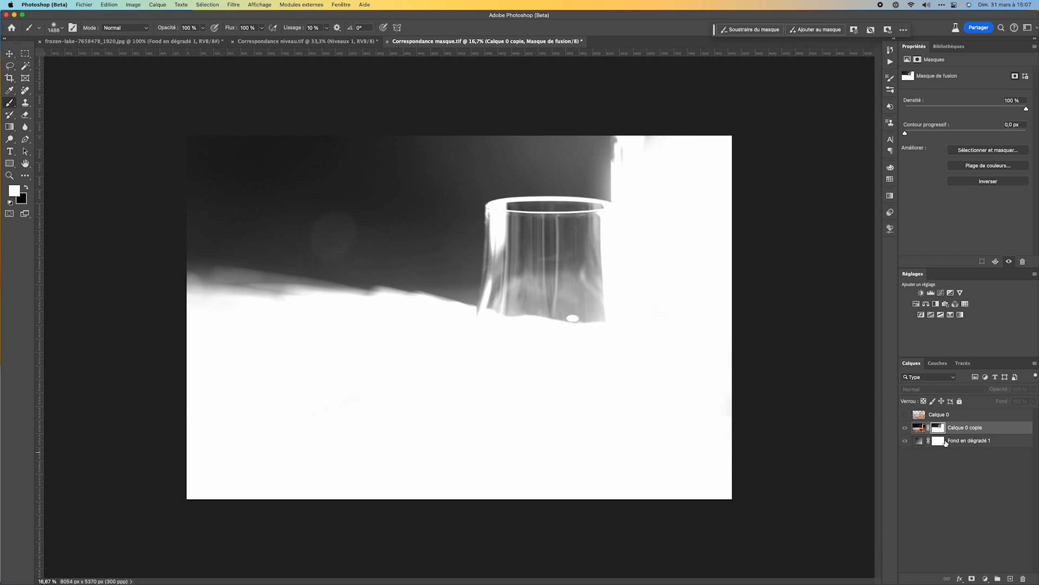
{"action": "left_click", "coordinate": [920, 429]}
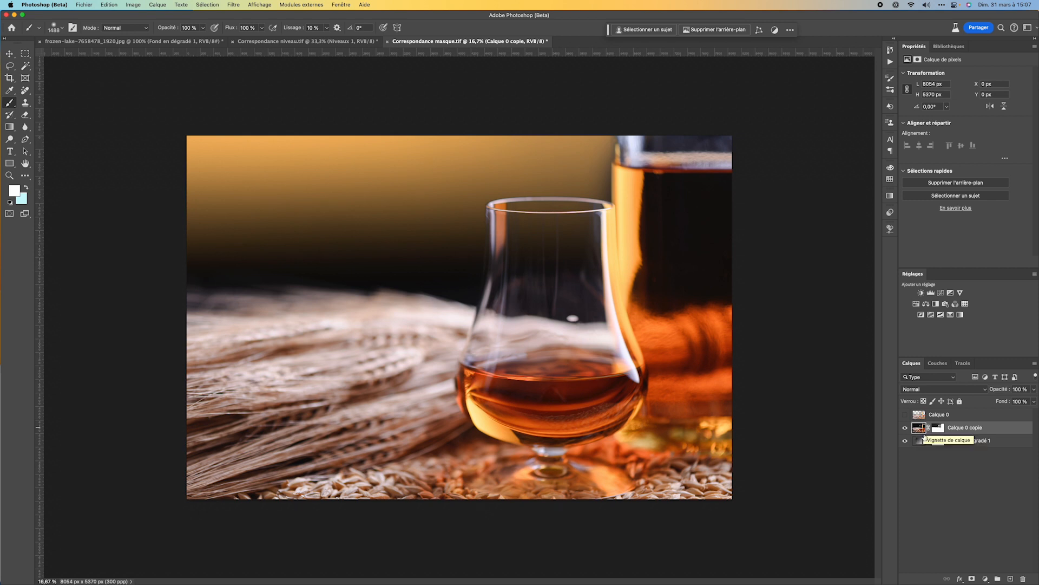
{"action": "left_click", "coordinate": [905, 442]}
{"action": "left_click", "coordinate": [905, 442]}
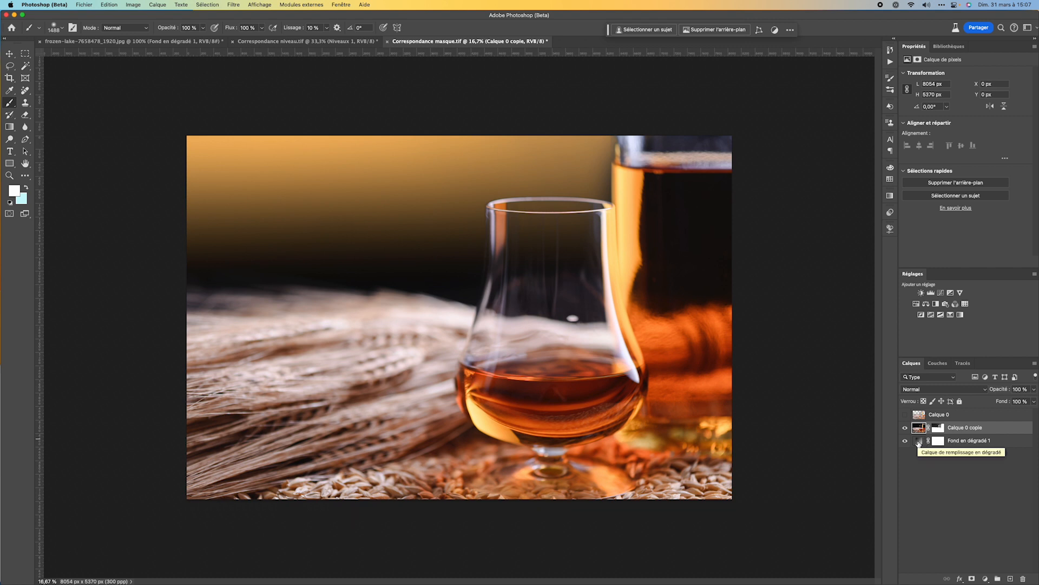
Step: Recolour the gradient's first stop to #fd812f sampled from the bottle, and shorten the gradient slightly to a 30% scale
{"action": "left_click", "coordinate": [918, 443]}
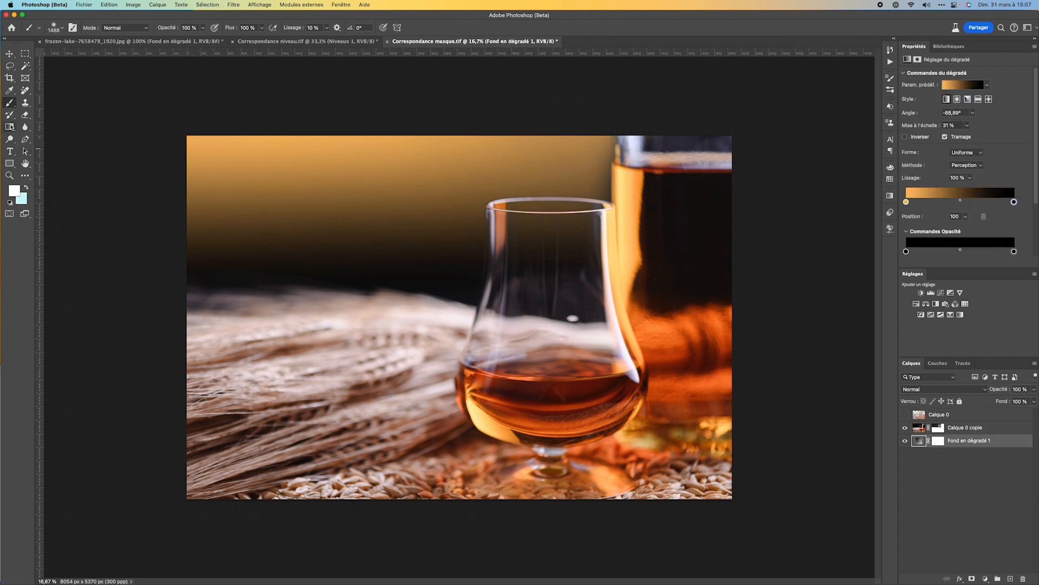
{"action": "left_click", "coordinate": [9, 126]}
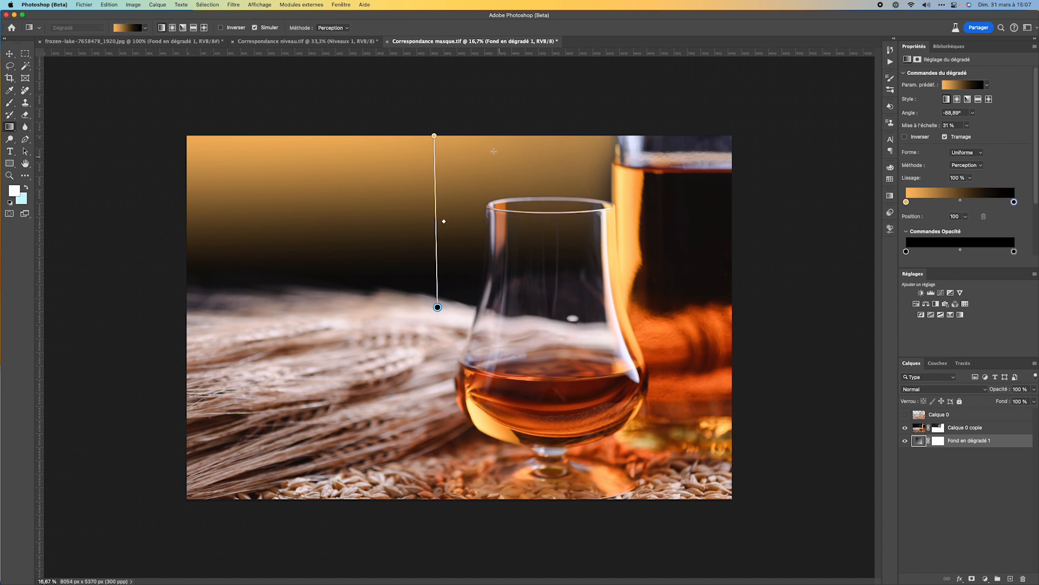
{"action": "left_click", "coordinate": [434, 136]}
{"action": "double_click", "coordinate": [434, 136]}
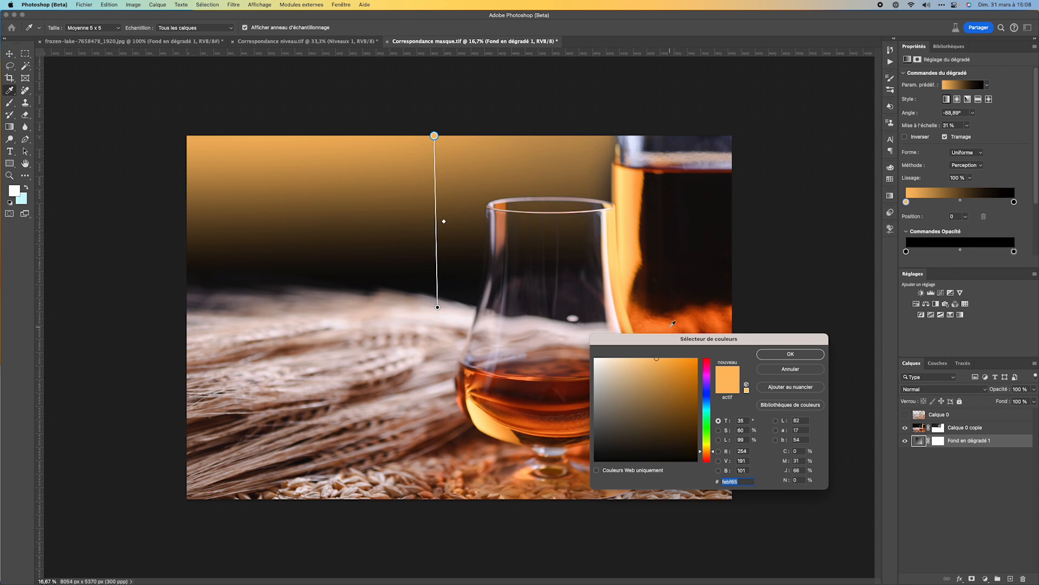
{"action": "left_click", "coordinate": [672, 325]}
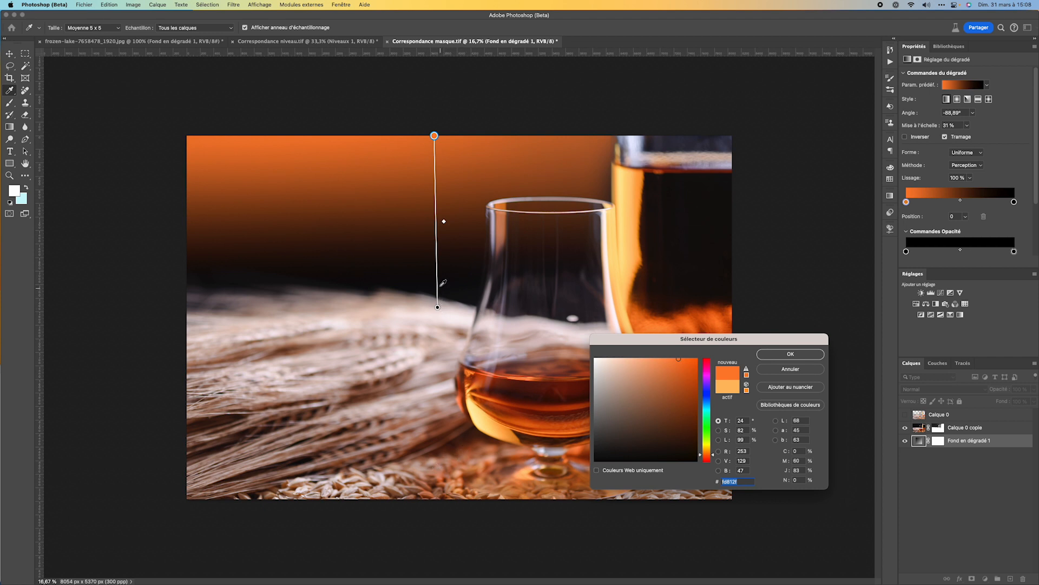
{"action": "left_click", "coordinate": [783, 355]}
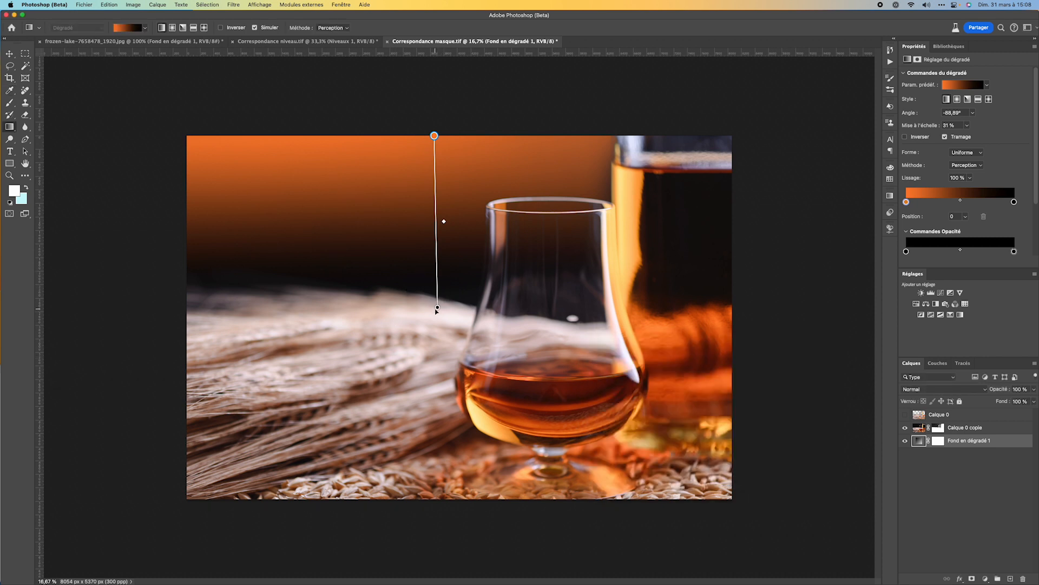
{"action": "left_click_drag", "start_coordinate": [438, 308], "coordinate": [436, 297]}
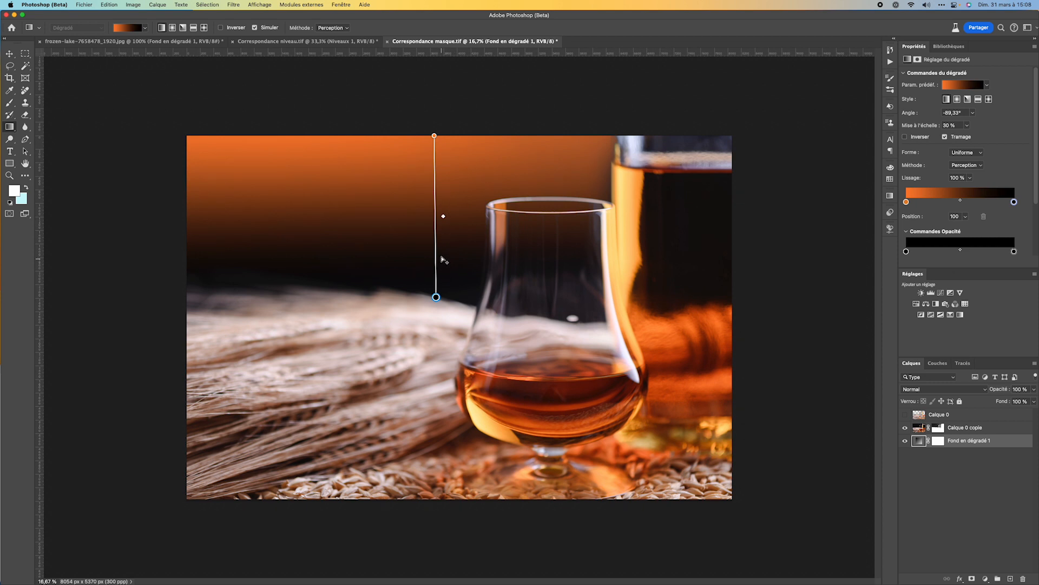
Step: Try a middle gradient stop at position 54 coloured #ffd17b from the bottle's bright edge, and remove it
{"action": "left_click", "coordinate": [436, 222]}
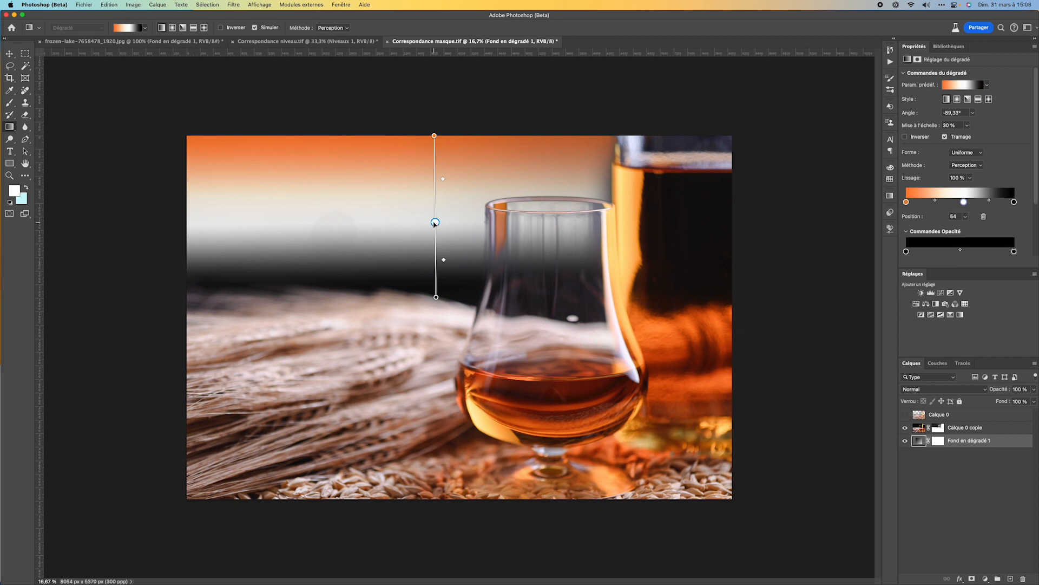
{"action": "double_click", "coordinate": [436, 222]}
{"action": "left_click", "coordinate": [629, 241]}
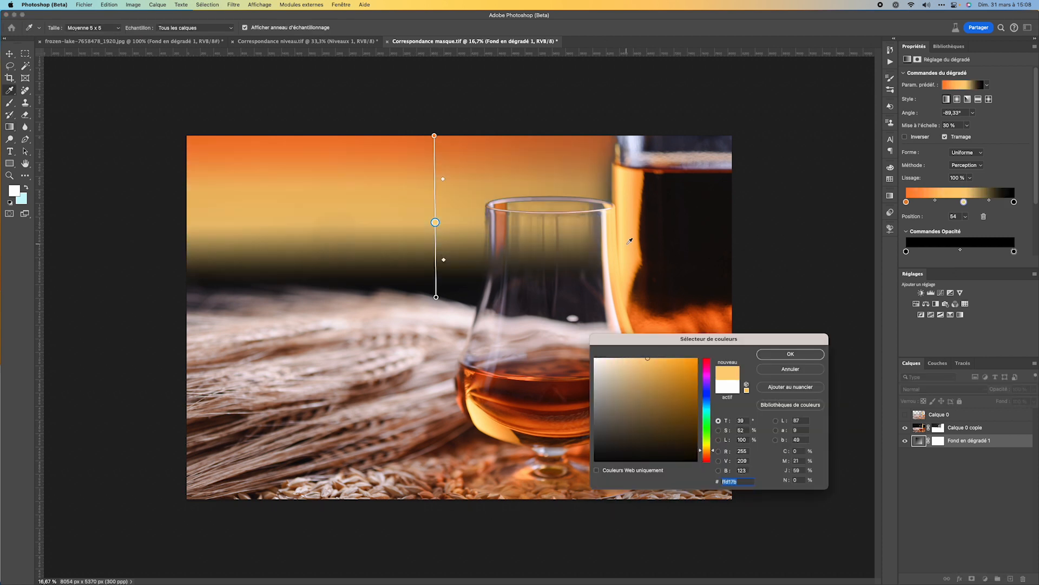
{"action": "left_click", "coordinate": [790, 354]}
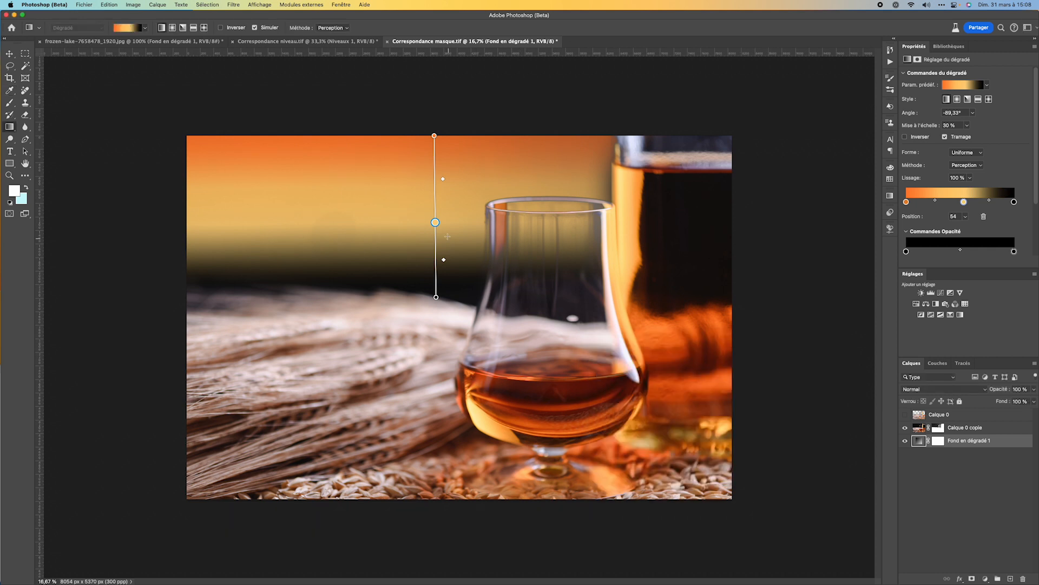
{"action": "left_click_drag", "start_coordinate": [435, 222], "coordinate": [348, 232]}
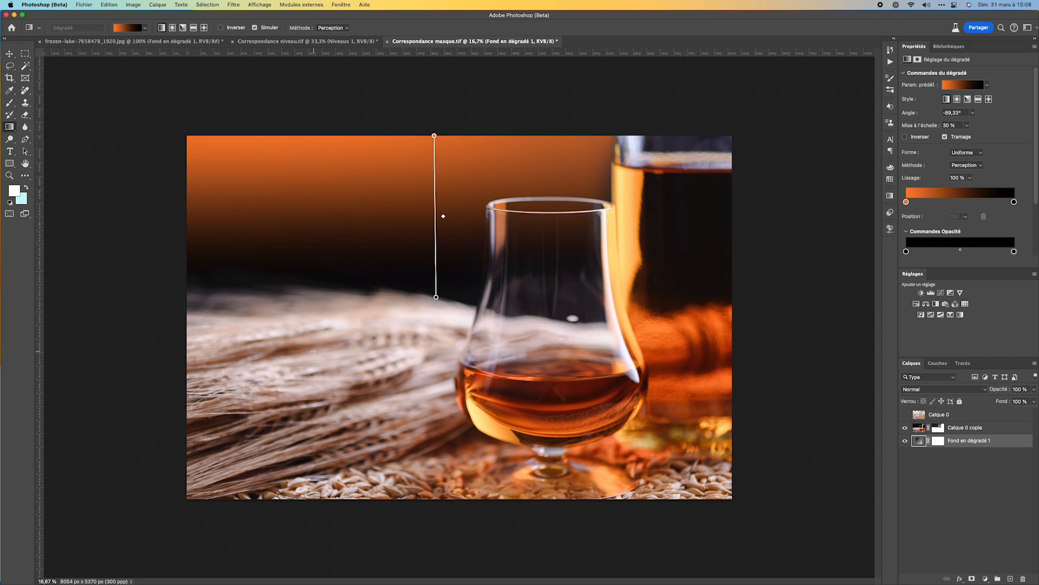
Step: Stretch the gradient to a 52% scale, from above the image down into the wheat, and set its midpoint to 44
{"action": "left_click_drag", "start_coordinate": [436, 297], "coordinate": [438, 364]}
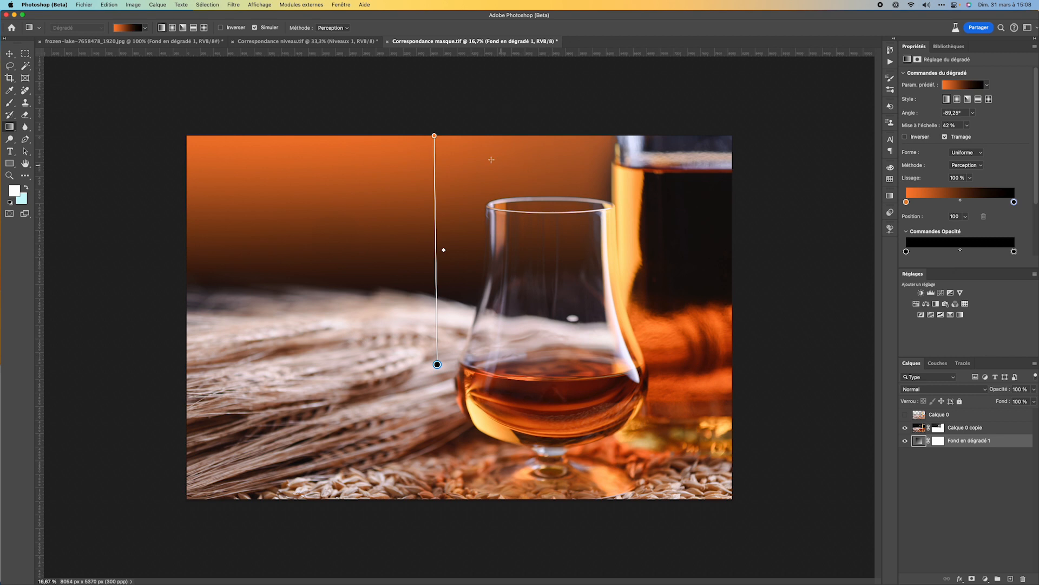
{"action": "mouse_move", "coordinate": [435, 135]}
{"action": "left_mouse_down"}
{"action": "mouse_move", "coordinate": [433, 106]}
{"action": "mouse_move", "coordinate": [434, 135]}
{"action": "left_mouse_up"}
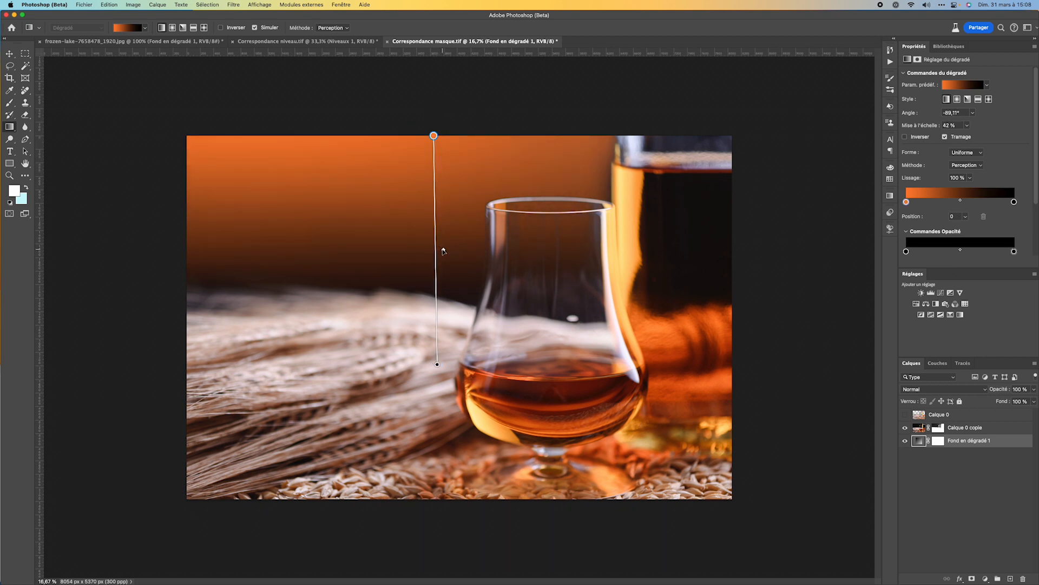
{"action": "mouse_move", "coordinate": [444, 250]}
{"action": "left_mouse_down"}
{"action": "mouse_move", "coordinate": [441, 209]}
{"action": "mouse_move", "coordinate": [443, 227]}
{"action": "left_mouse_up"}
{"action": "left_click_drag", "start_coordinate": [434, 136], "coordinate": [432, 78]}
{"action": "left_click_drag", "start_coordinate": [442, 193], "coordinate": [442, 206]}
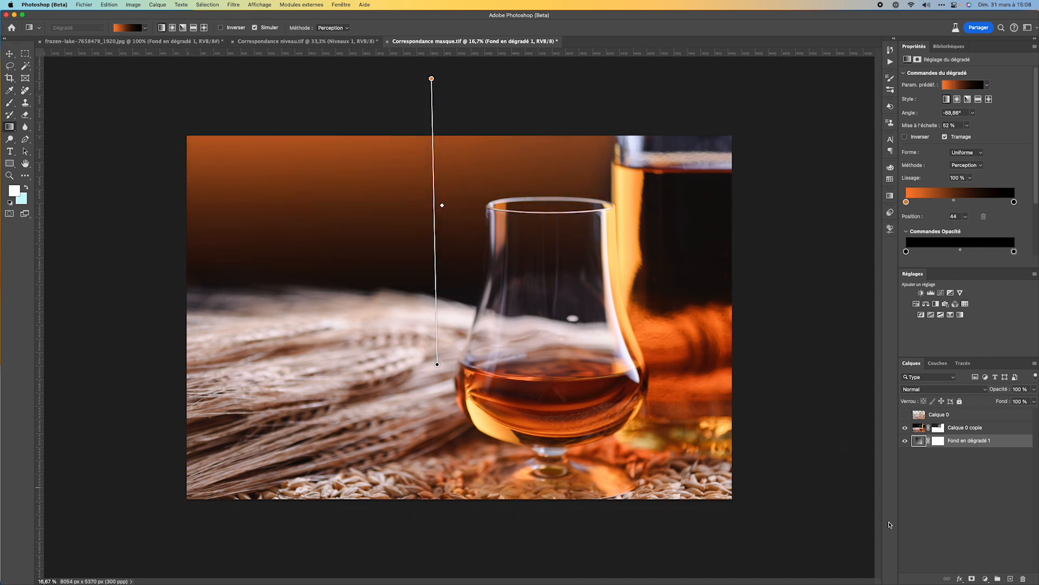